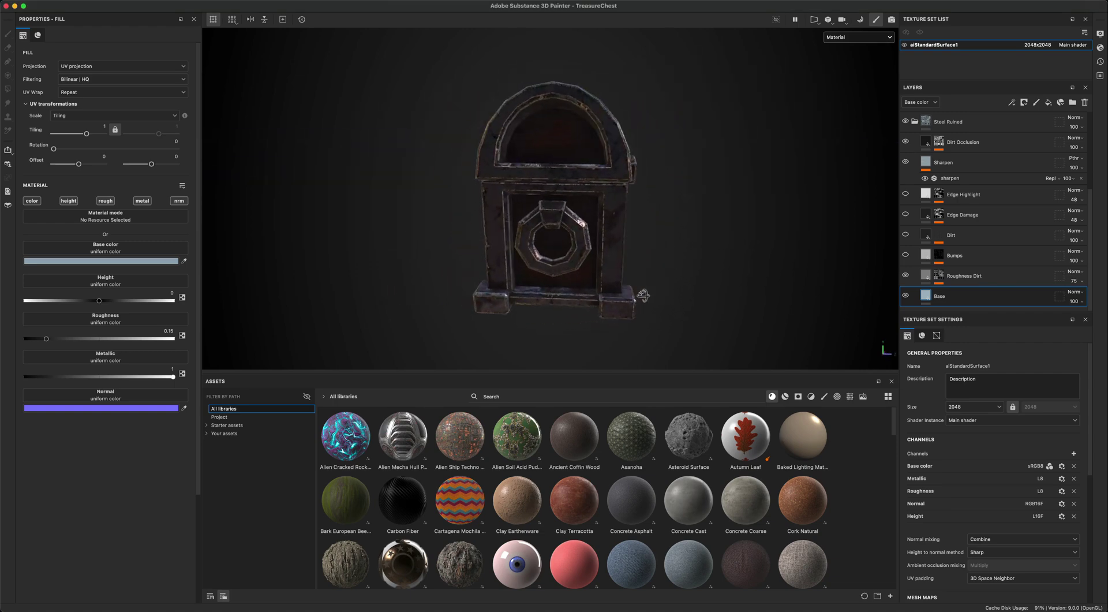
- Examine the treasure chest from several angles and under different environment light directions
{"action": "left_click_drag", "start_coordinate": [417, 295], "coordinate": [450, 299], "text": "alt"}
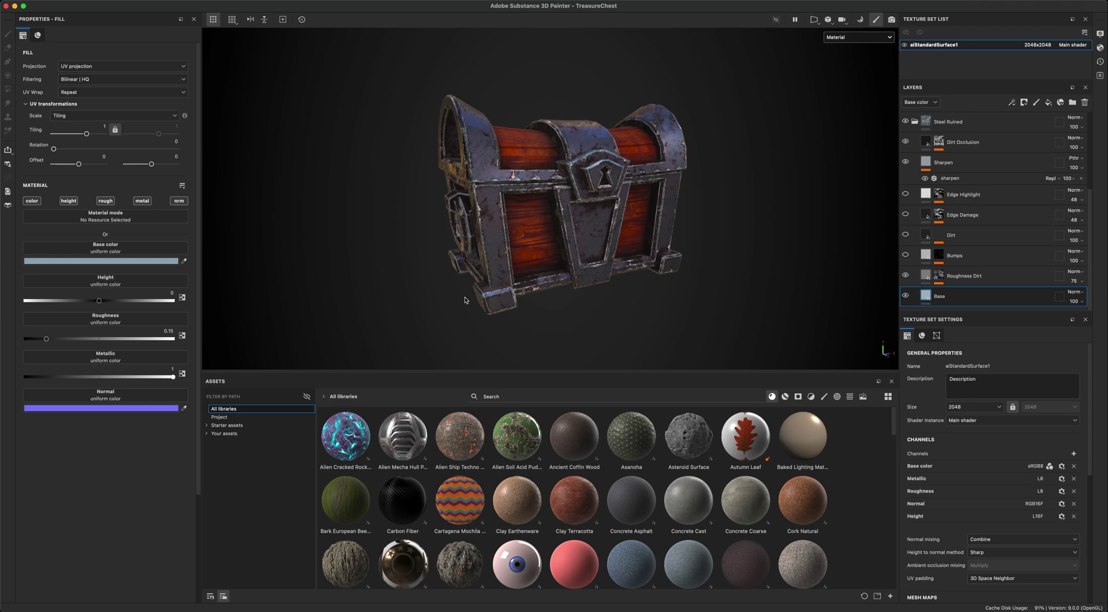
{"action": "left_click_drag", "start_coordinate": [447, 298], "coordinate": [424, 299], "text": "alt"}
{"action": "right_click_drag", "start_coordinate": [420, 285], "coordinate": [337, 284], "text": "shift"}
{"action": "left_click_drag", "start_coordinate": [338, 281], "coordinate": [381, 239], "text": "alt"}
{"action": "left_click_drag", "start_coordinate": [750, 272], "coordinate": [694, 278], "text": "alt"}
{"action": "right_click_drag", "start_coordinate": [421, 254], "coordinate": [384, 272], "text": "alt"}
{"action": "middle_click_drag", "start_coordinate": [405, 258], "coordinate": [382, 269], "text": "alt"}
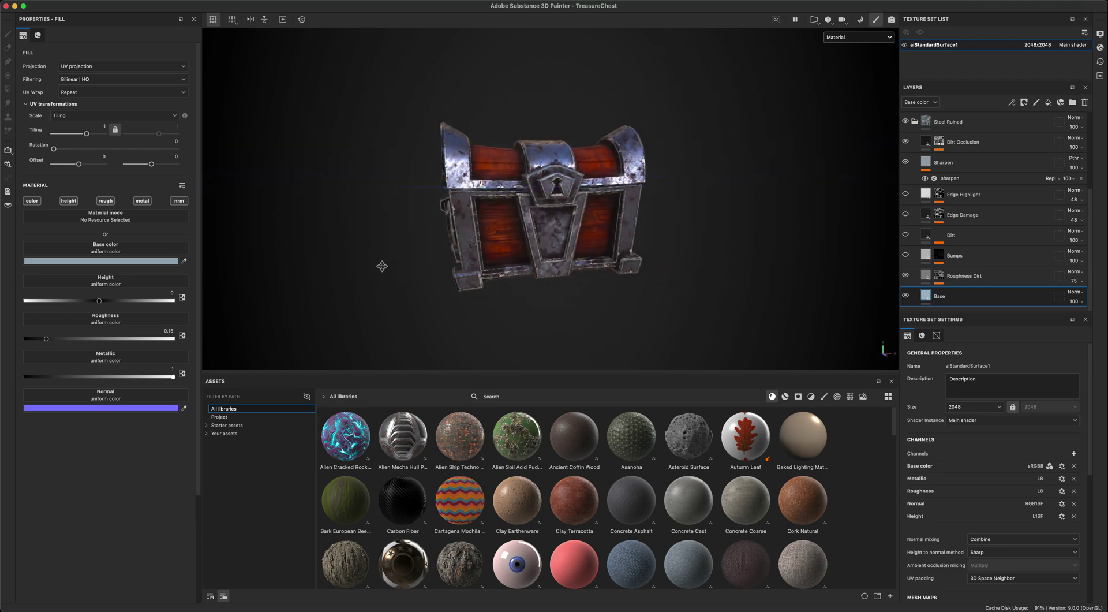
{"action": "mouse_move", "coordinate": [382, 269]}
{"action": "left_mouse_down", "text": "alt"}
{"action": "mouse_move", "coordinate": [365, 255]}
{"action": "mouse_move", "coordinate": [326, 265]}
{"action": "mouse_move", "coordinate": [408, 259]}
{"action": "mouse_move", "coordinate": [416, 275]}
{"action": "mouse_move", "coordinate": [383, 264]}
{"action": "left_mouse_up", "text": "alt"}
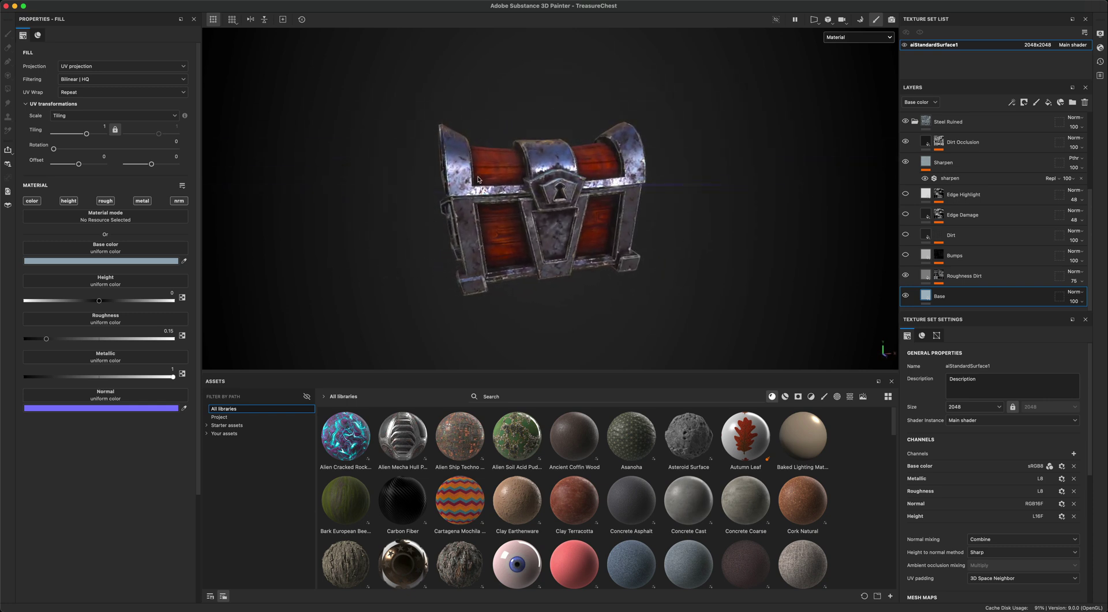
{"action": "mouse_move", "coordinate": [375, 235]}
{"action": "left_mouse_down", "text": "alt"}
{"action": "mouse_move", "coordinate": [383, 205]}
{"action": "mouse_move", "coordinate": [381, 217]}
{"action": "left_mouse_up", "text": "alt"}
{"action": "left_click_drag", "start_coordinate": [653, 181], "coordinate": [646, 157], "text": "alt"}
{"action": "left_click_drag", "start_coordinate": [728, 214], "coordinate": [712, 210], "text": "alt"}
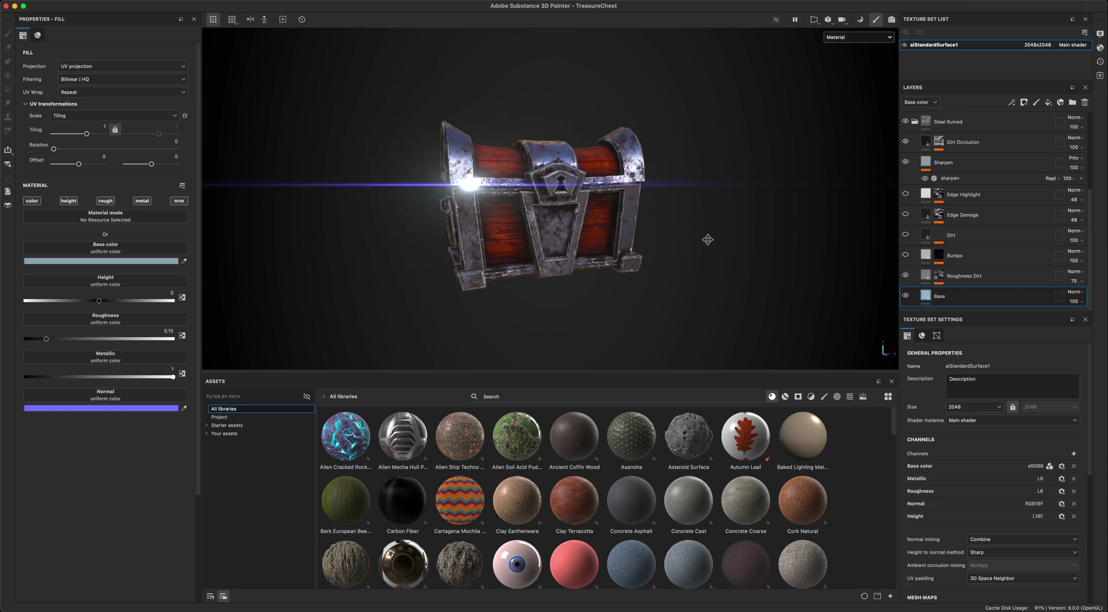
{"action": "middle_click_drag", "start_coordinate": [707, 239], "coordinate": [702, 236], "text": "alt"}
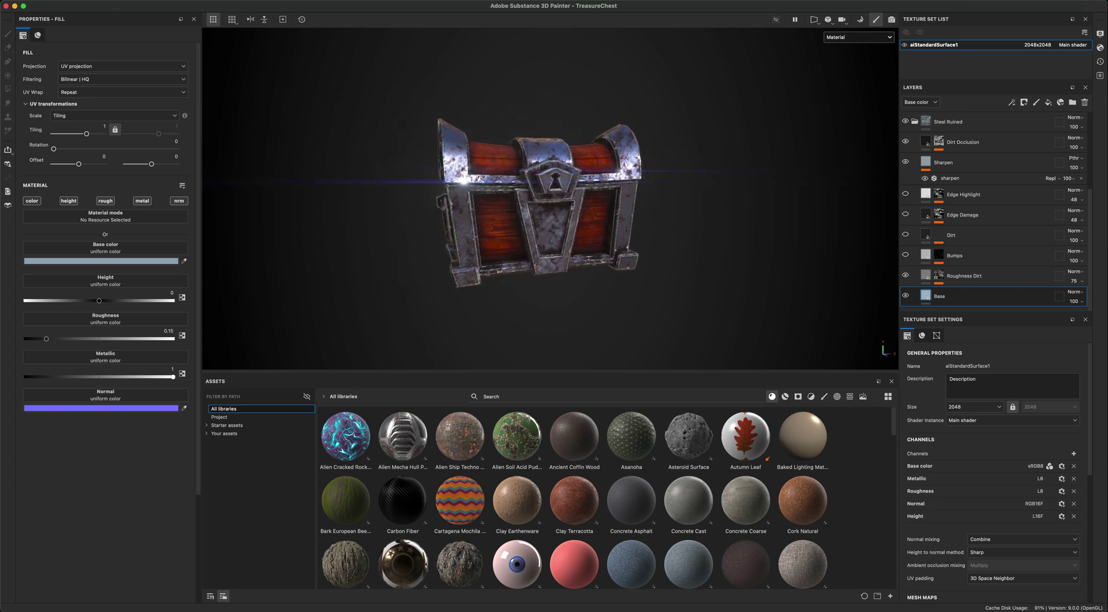
- Open the texture export settings and keep PBR Metallic Roughness as the output template
{"action": "left_click", "coordinate": [97, 1]}
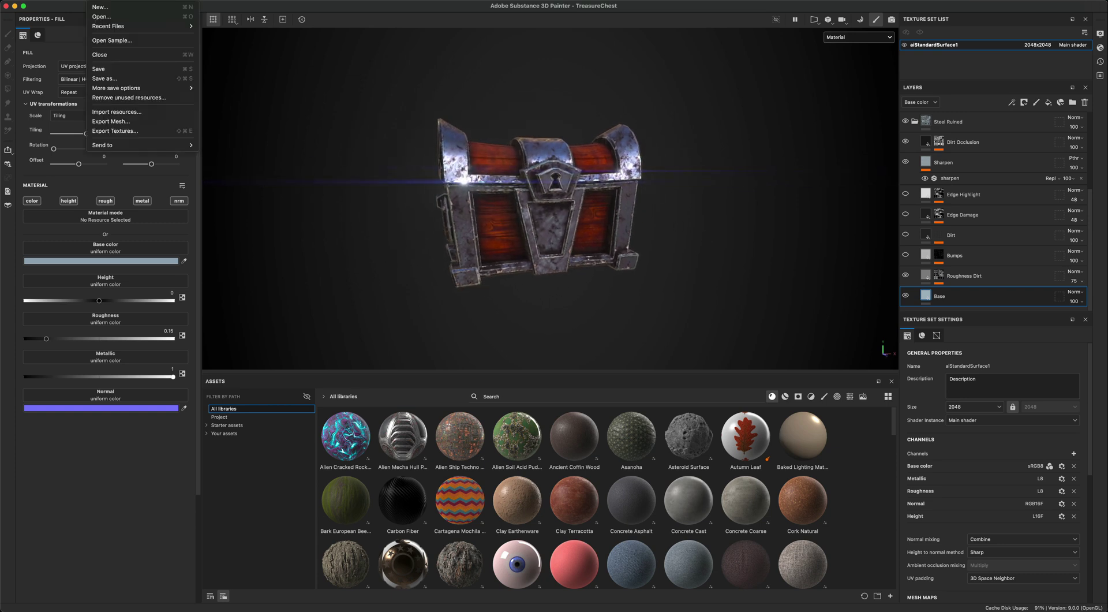
{"action": "left_click", "coordinate": [132, 132]}
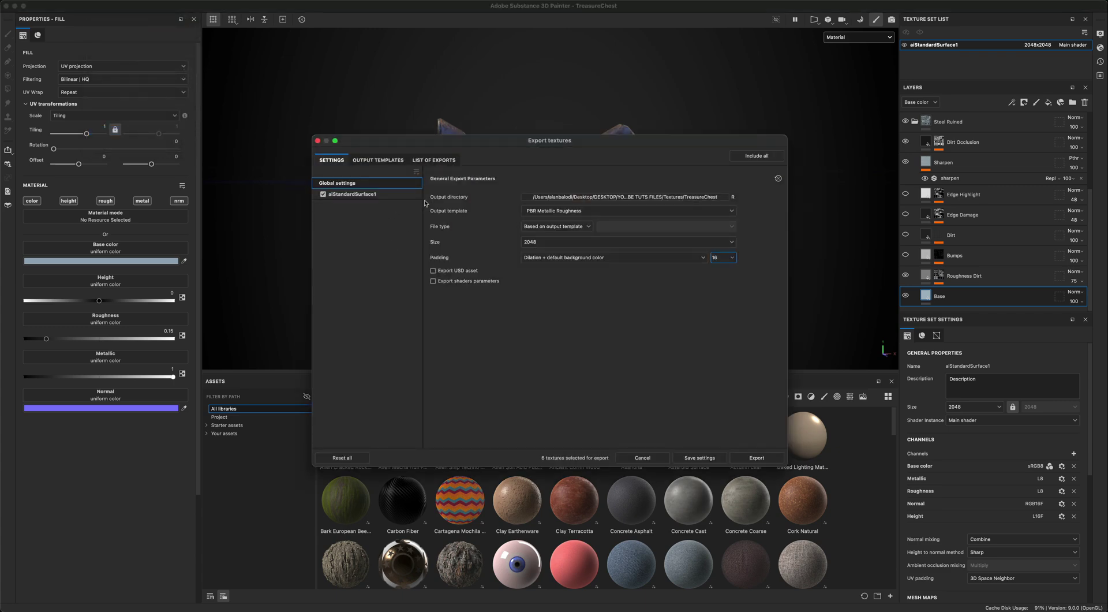
{"action": "left_click_drag", "start_coordinate": [504, 144], "coordinate": [506, 151]}
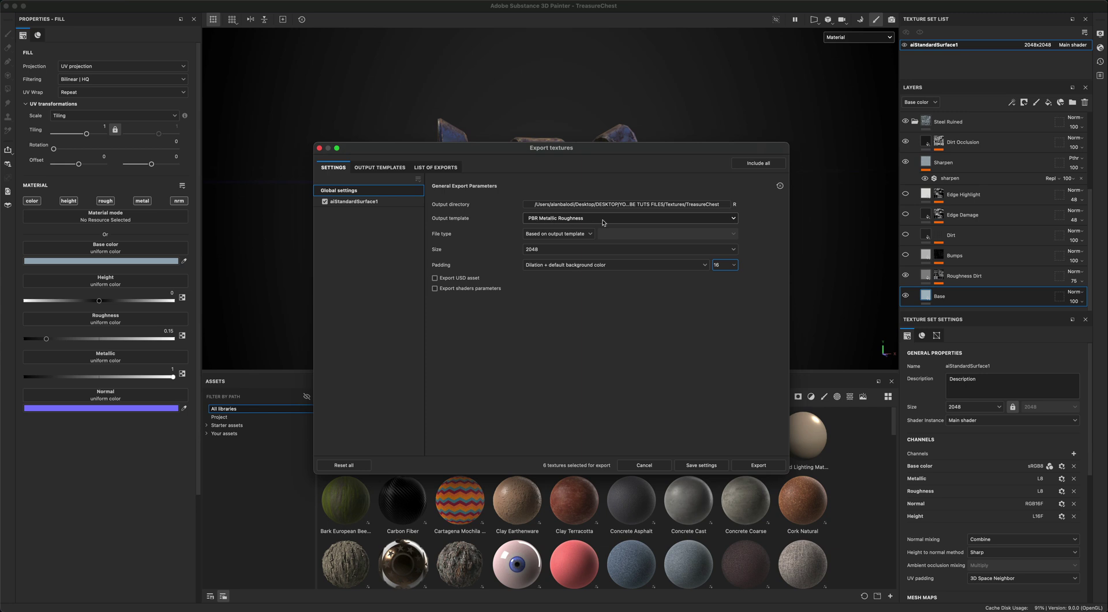
{"action": "left_click", "coordinate": [607, 220]}
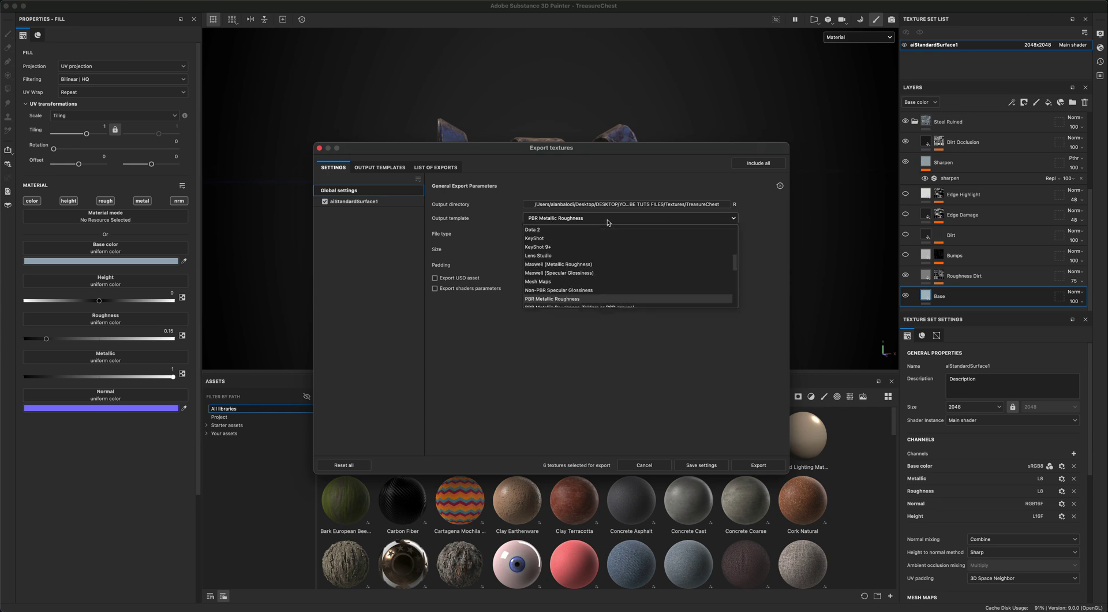
{"action": "left_click", "coordinate": [607, 221]}
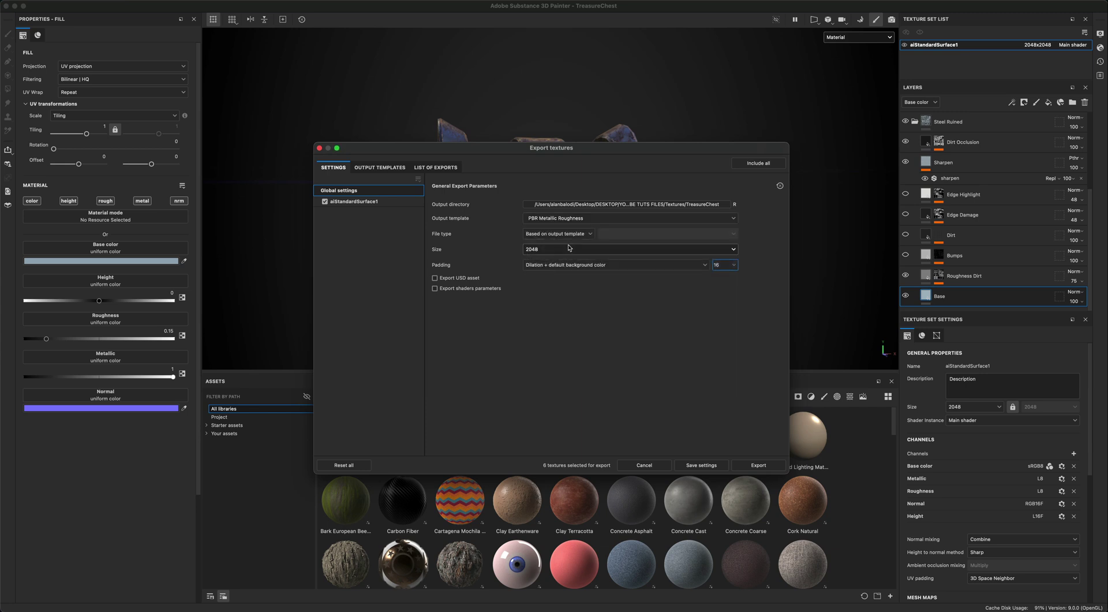
- Review the output maps of aiStandardSurface1 and the list of exports against the global export settings
{"action": "left_click", "coordinate": [372, 203]}
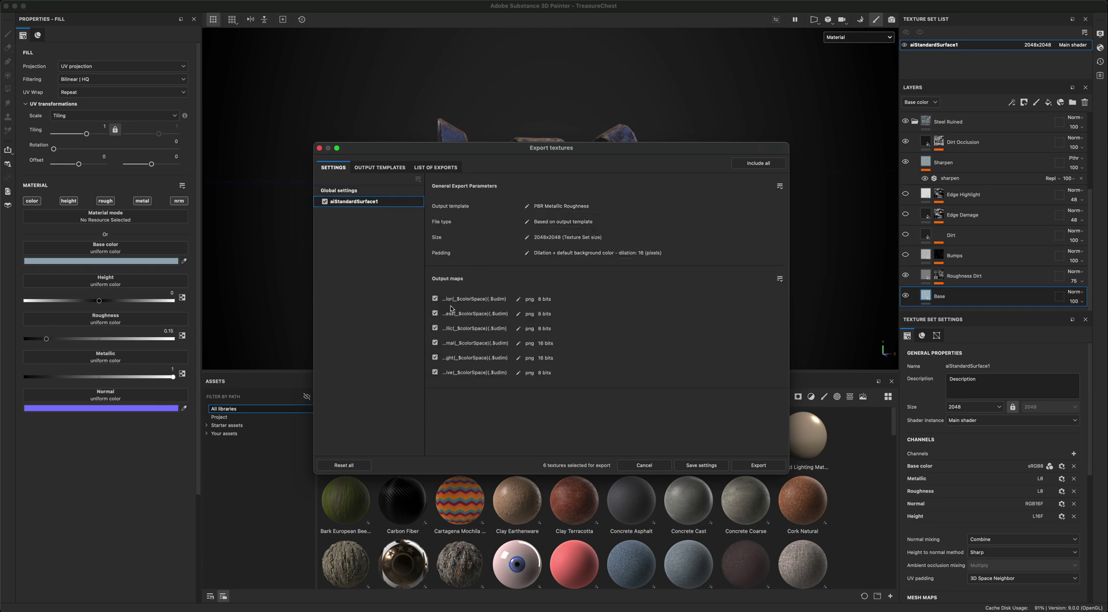
{"action": "left_click", "coordinate": [444, 169]}
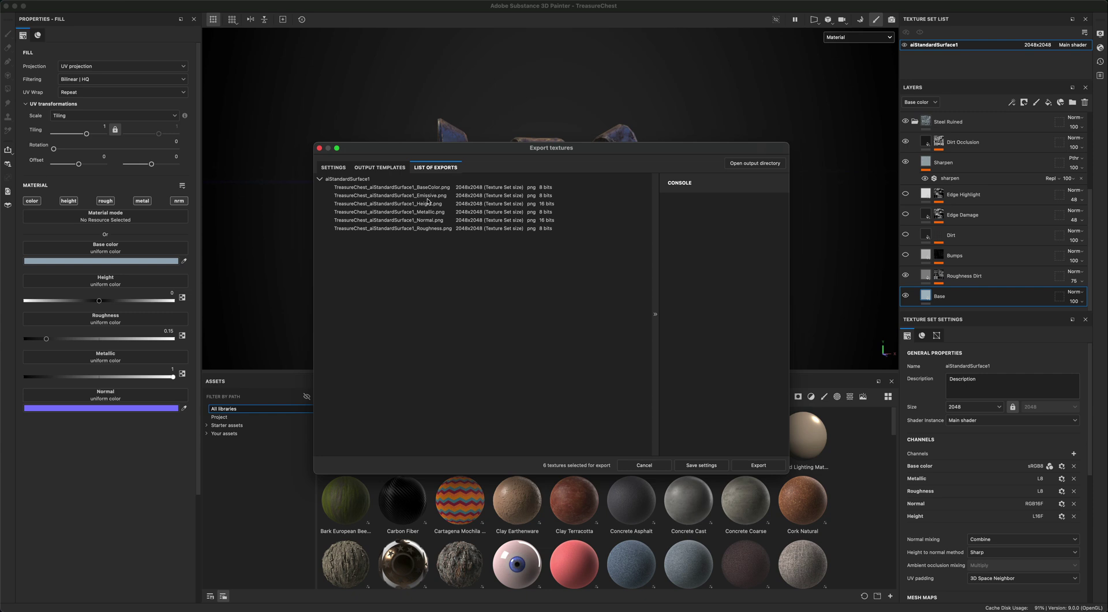
{"action": "left_click", "coordinate": [335, 168]}
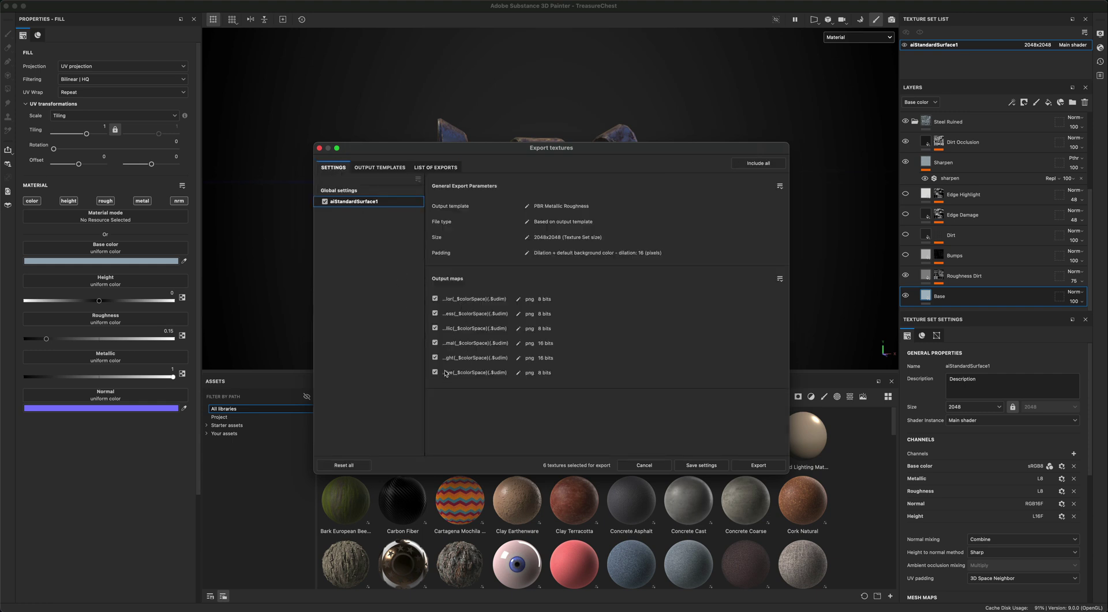
{"action": "left_click", "coordinate": [365, 192]}
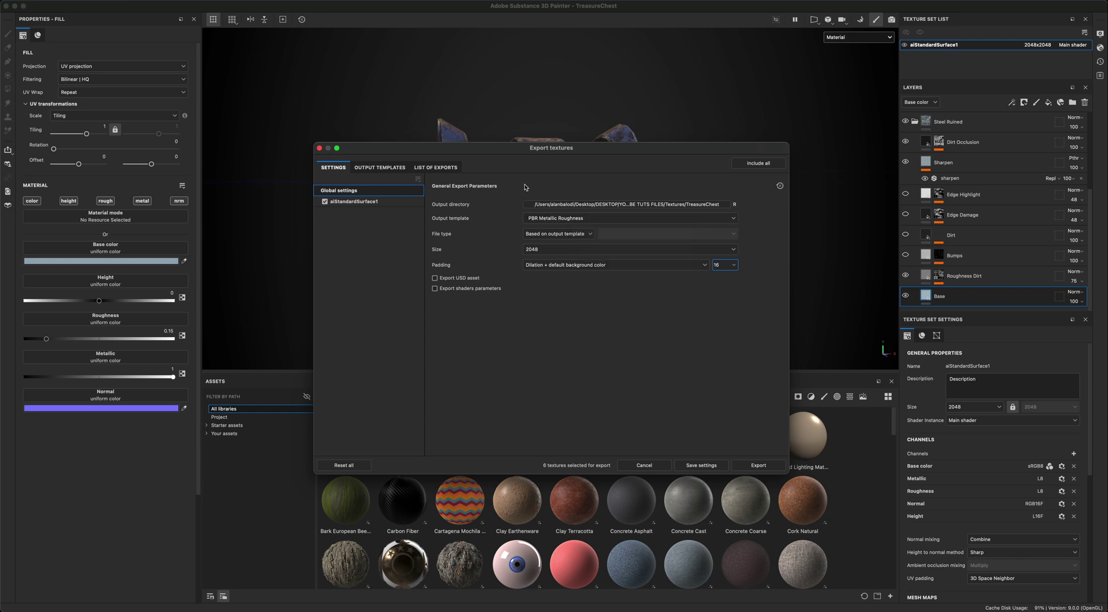
{"action": "left_click_drag", "start_coordinate": [527, 155], "coordinate": [504, 179]}
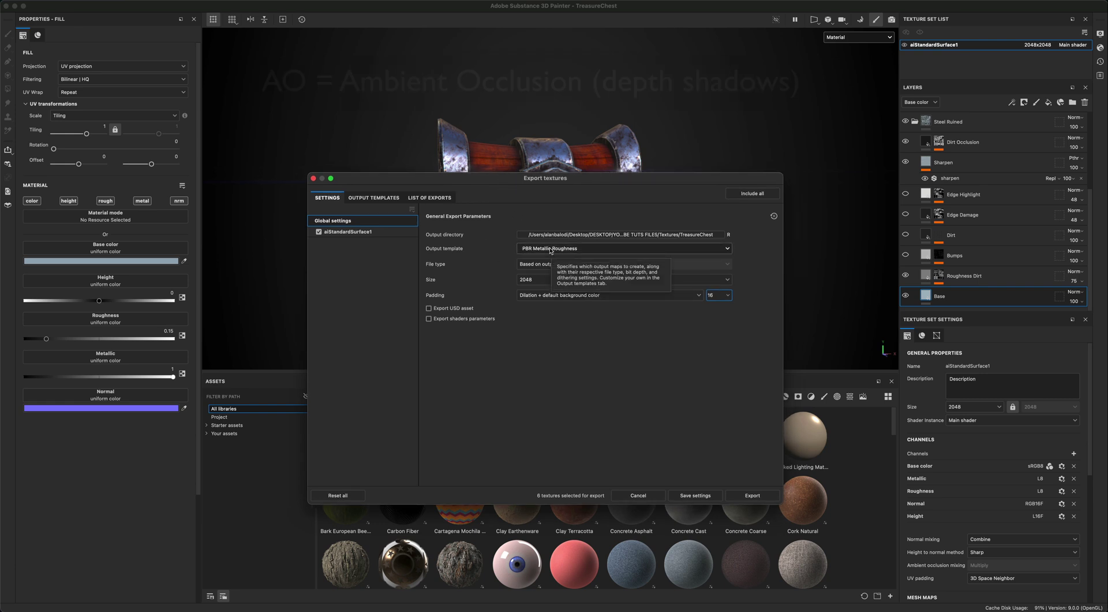
{"action": "left_click", "coordinate": [380, 231]}
{"action": "left_click", "coordinate": [429, 198]}
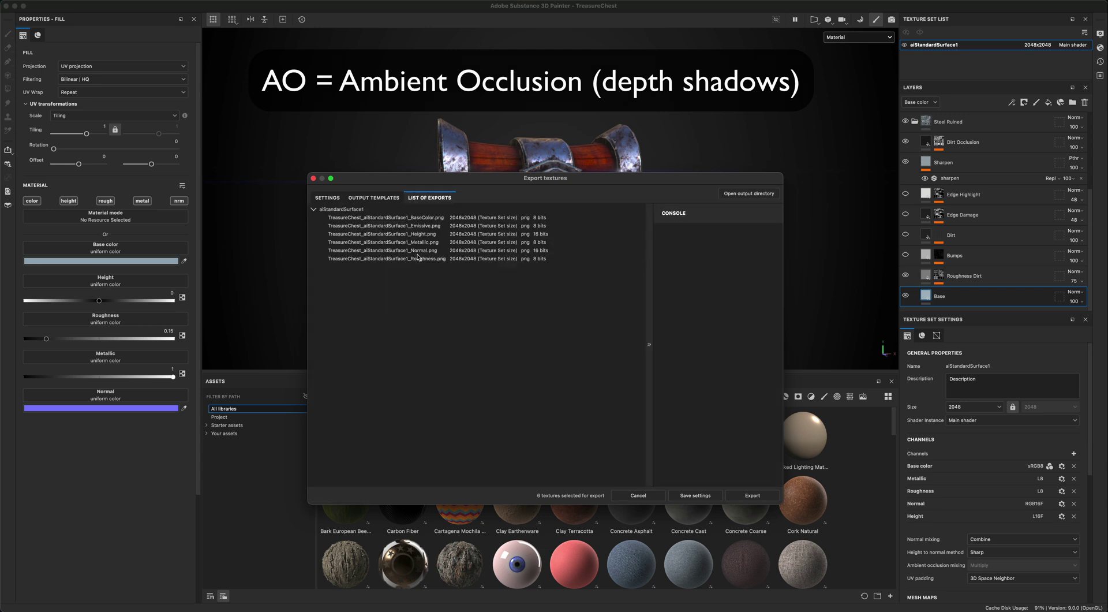
{"action": "left_click", "coordinate": [341, 198]}
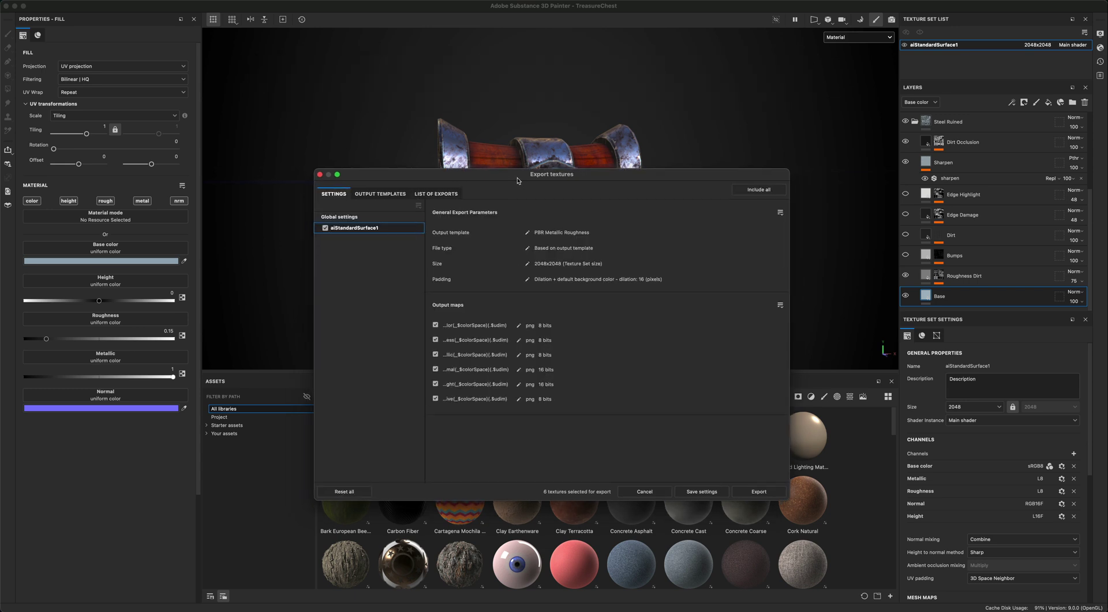
{"action": "left_click", "coordinate": [367, 218]}
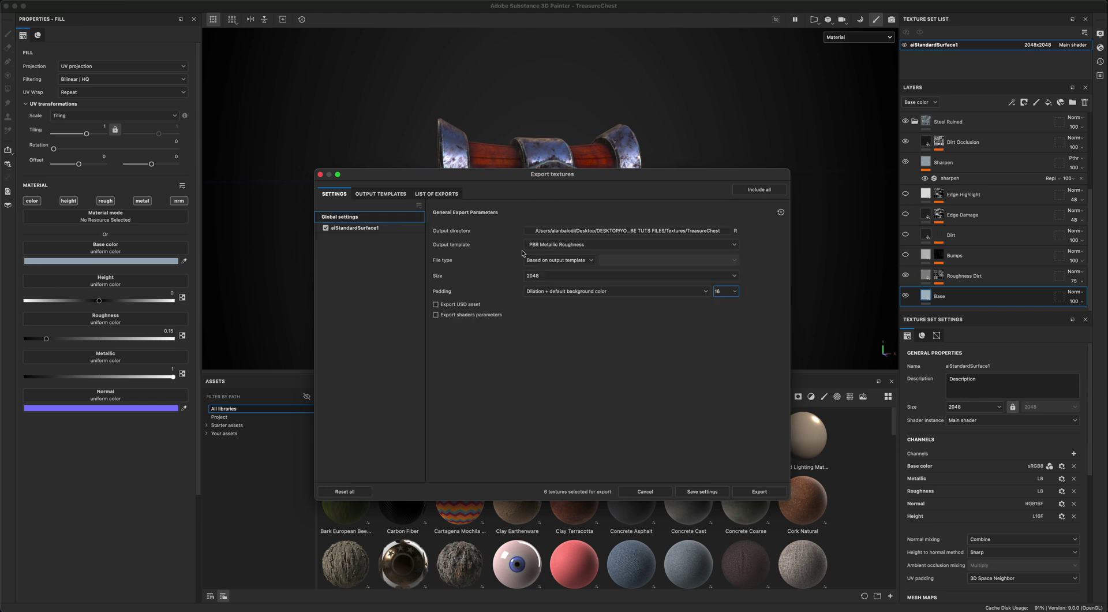
- Keep padding at Dilation + default background color and export the PBR Metallic Roughness textures at size 2048
{"action": "left_click", "coordinate": [548, 294]}
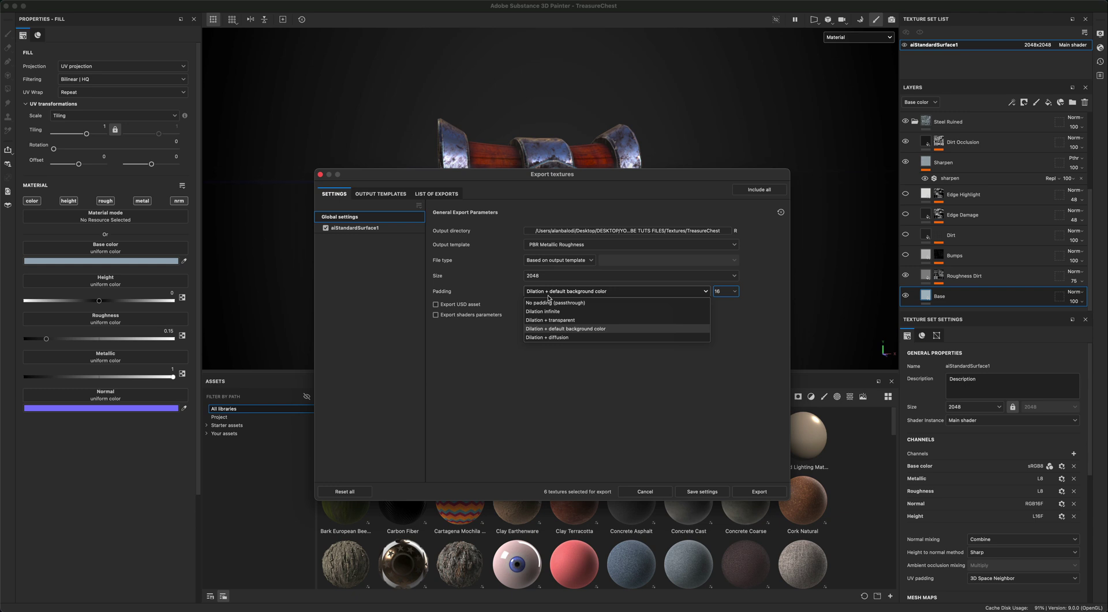
{"action": "left_click", "coordinate": [590, 330]}
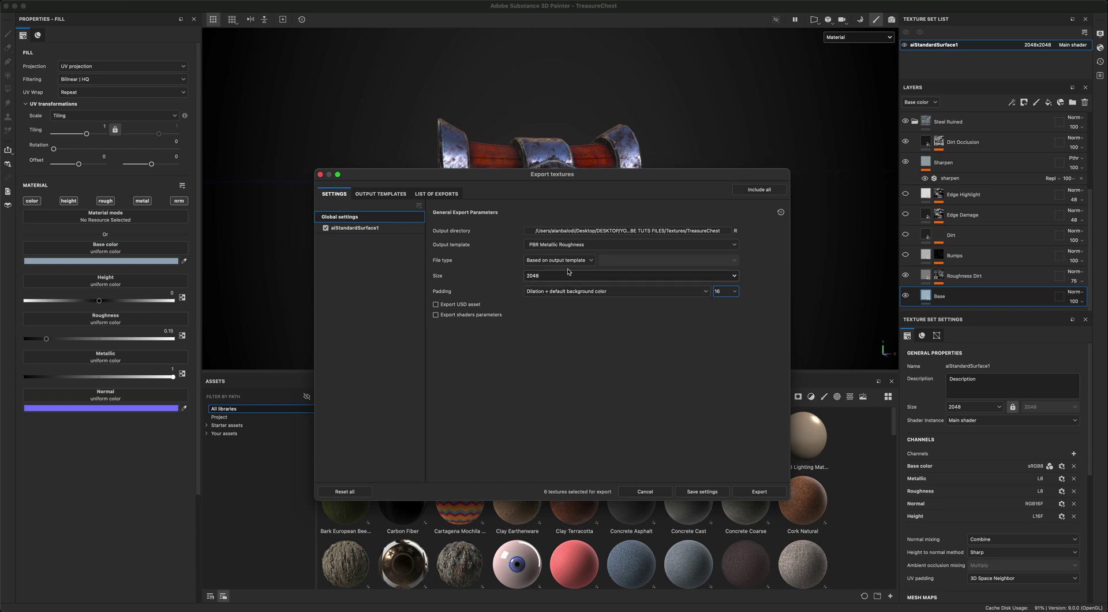
{"action": "left_click", "coordinate": [590, 262]}
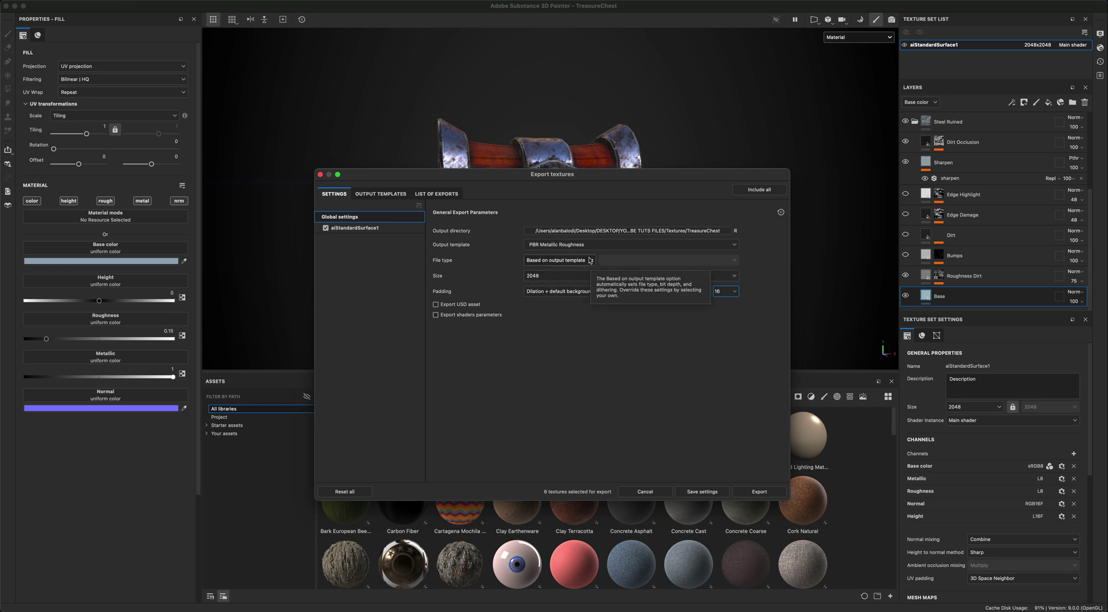
{"action": "left_click", "coordinate": [587, 195]}
{"action": "left_click_drag", "start_coordinate": [601, 177], "coordinate": [601, 203]}
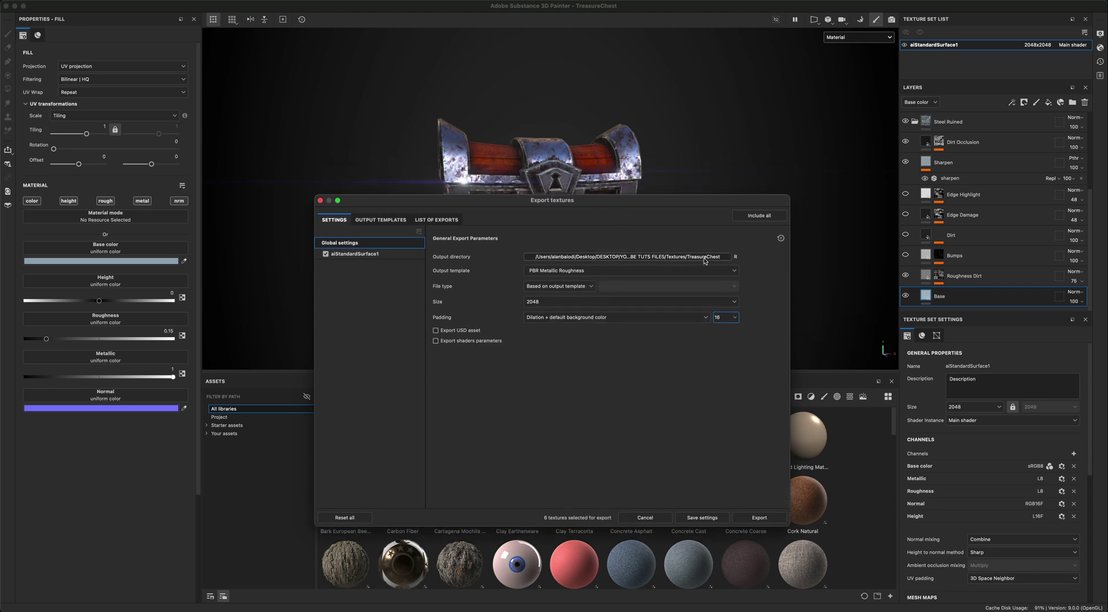
{"action": "left_click", "coordinate": [751, 517]}
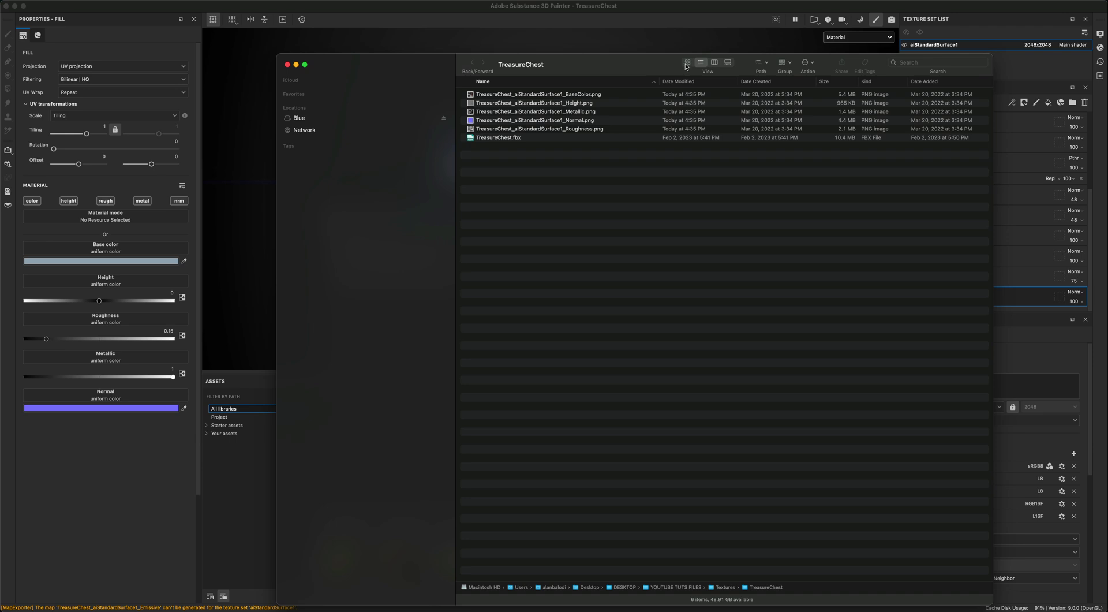
- Check the exported texture files as thumbnails in the TreasureChest folder and close the folder window
{"action": "left_click", "coordinate": [687, 63]}
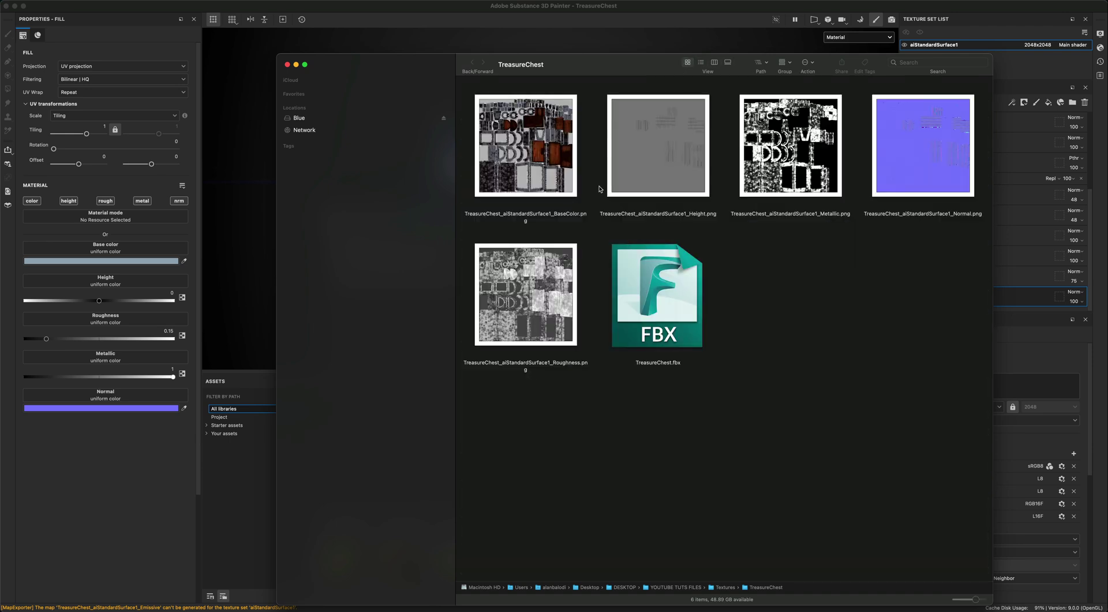
{"action": "left_click", "coordinate": [286, 64]}
{"action": "left_click_drag", "start_coordinate": [571, 201], "coordinate": [588, 195]}
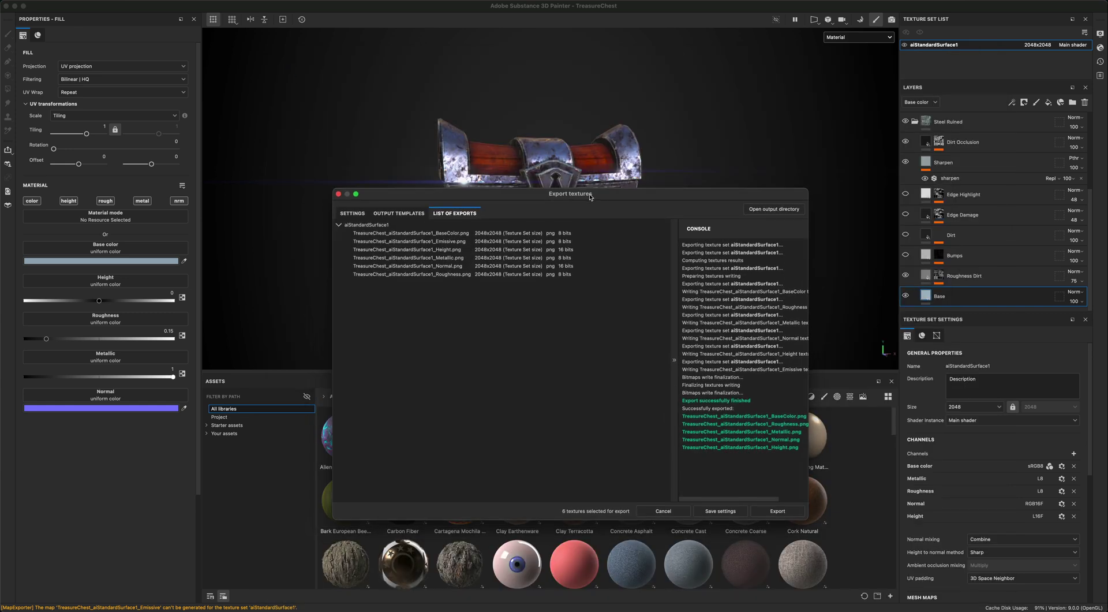
- Change the output template in the global export settings to Mesh Maps
{"action": "left_click", "coordinate": [355, 215]}
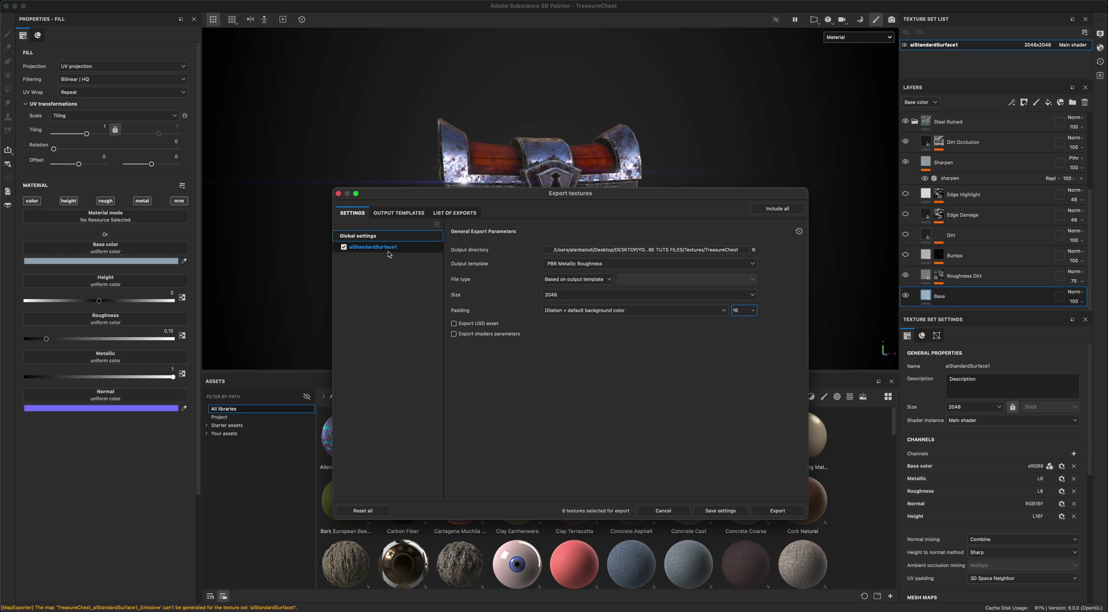
{"action": "left_click", "coordinate": [565, 265]}
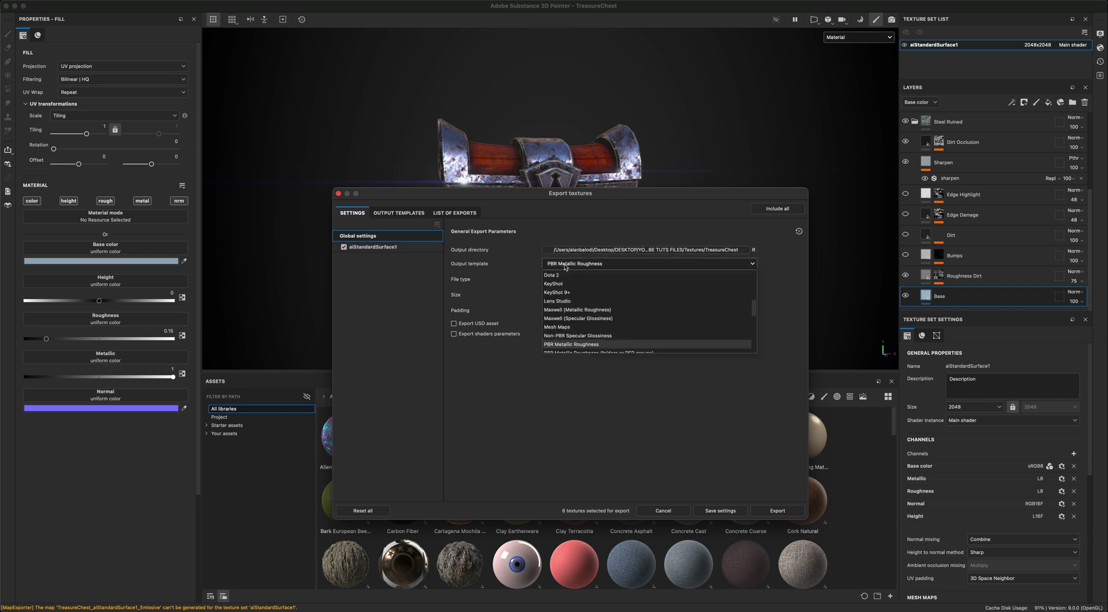
{"action": "mouse_move", "coordinate": [753, 312]}
{"action": "left_mouse_down"}
{"action": "mouse_move", "coordinate": [756, 350]}
{"action": "mouse_move", "coordinate": [754, 307]}
{"action": "left_mouse_up"}
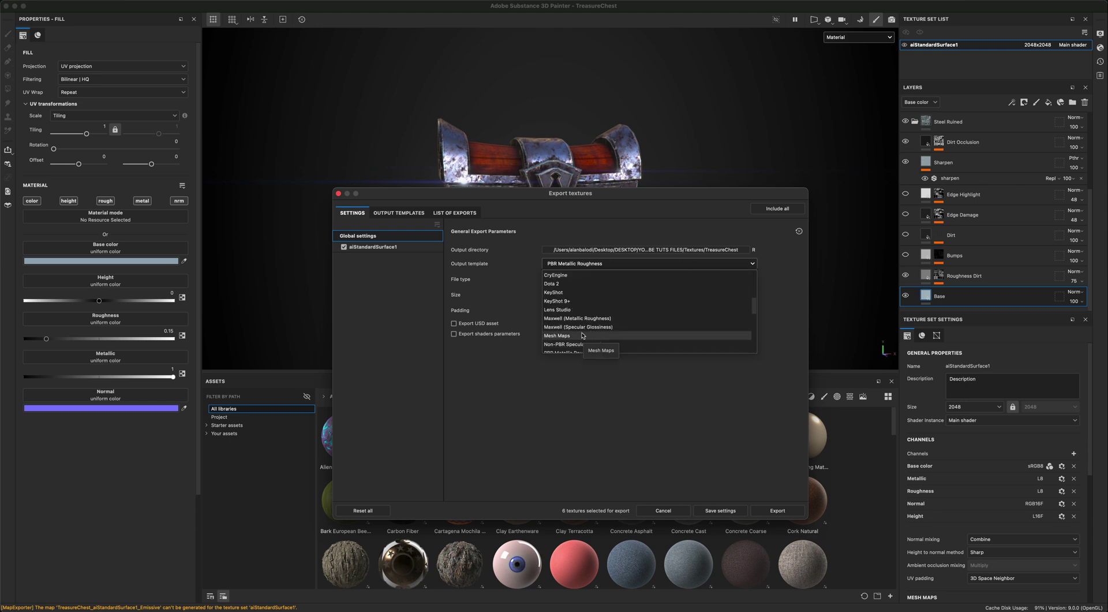
{"action": "left_click", "coordinate": [583, 335]}
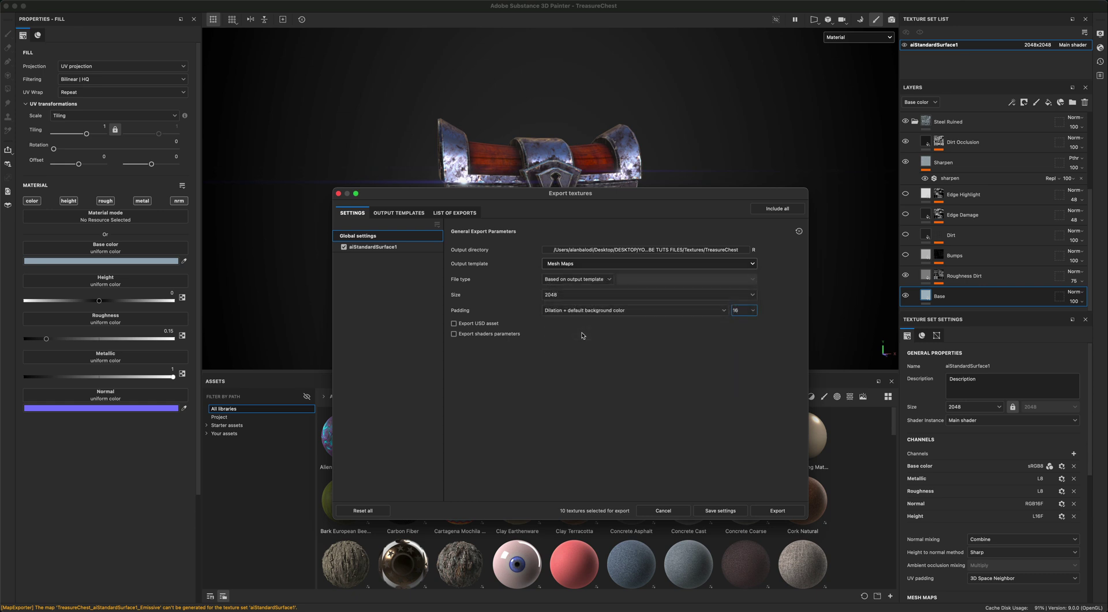
- Exclude all mesh maps of aiStandardSurface1 from the export except the ambient occlusion map
{"action": "left_click", "coordinate": [393, 247]}
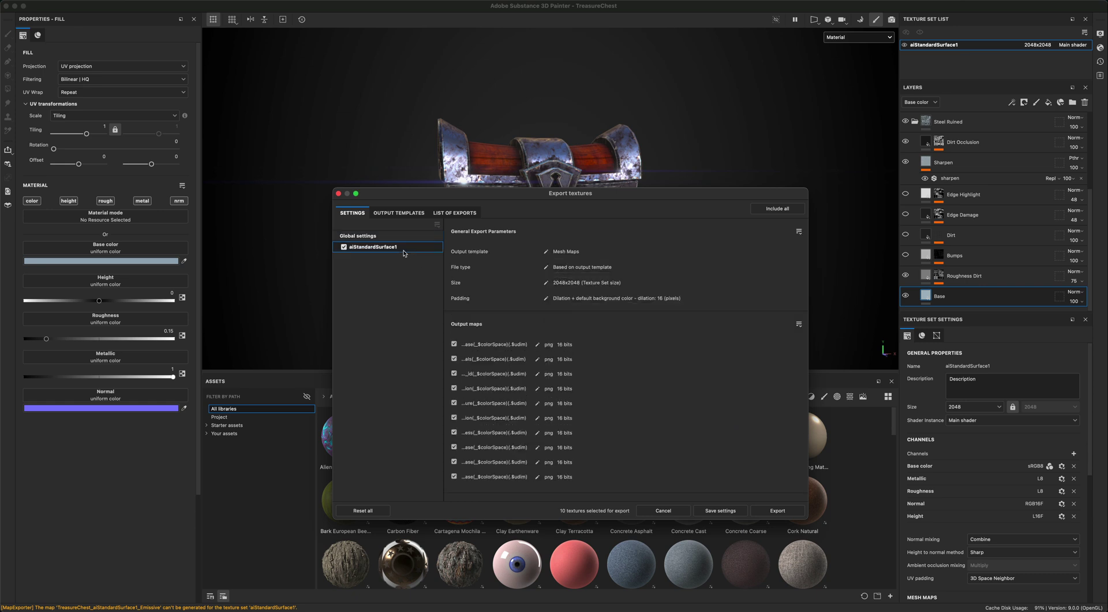
{"action": "left_click", "coordinate": [456, 213]}
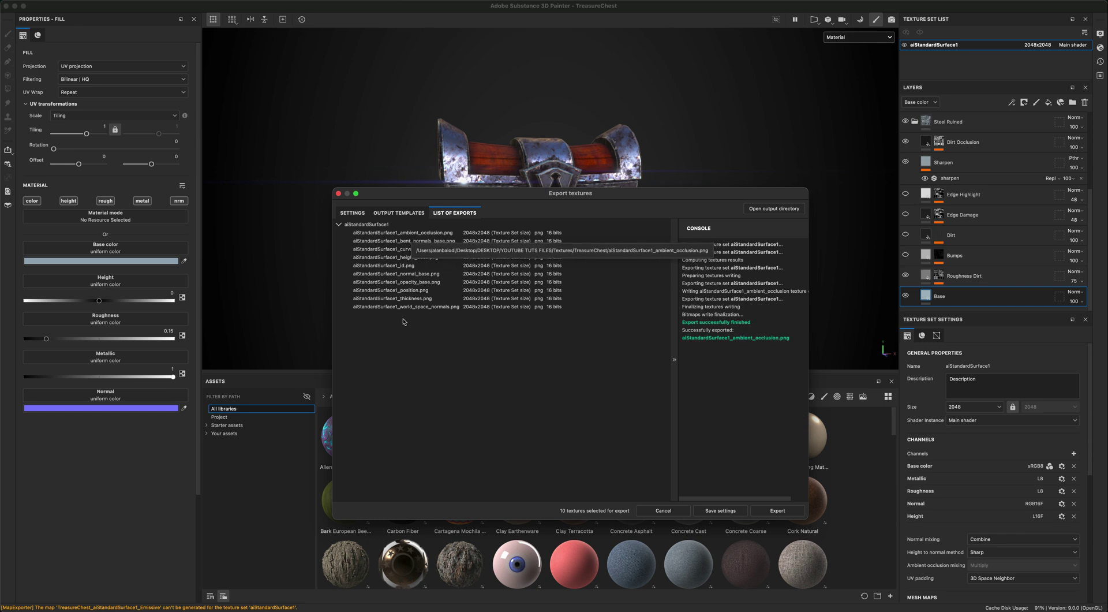
{"action": "left_click", "coordinate": [352, 213]}
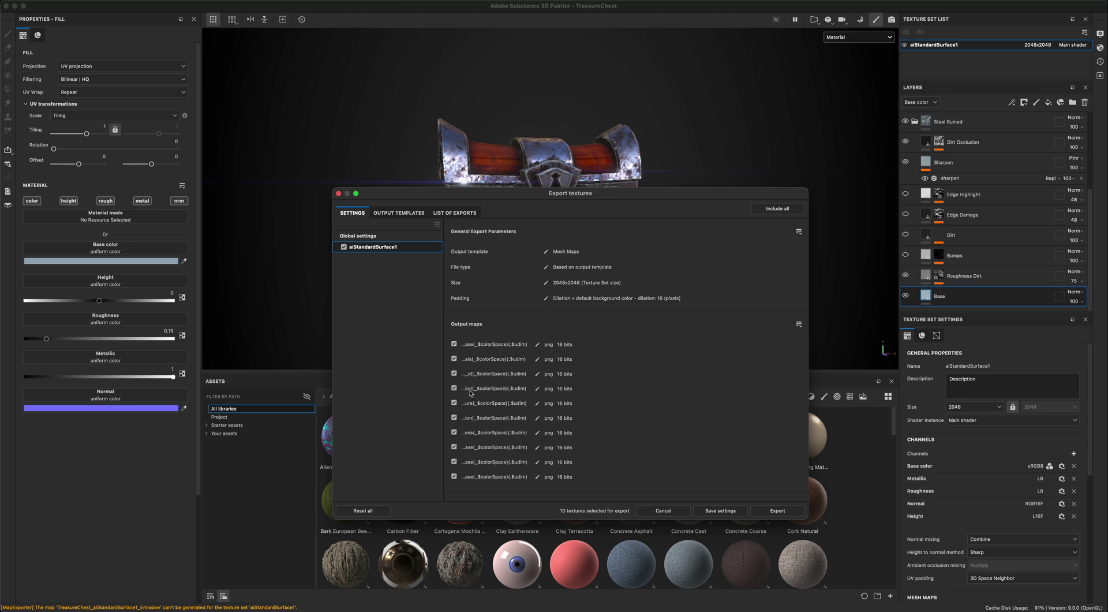
{"action": "left_click", "coordinate": [453, 373]}
{"action": "left_click", "coordinate": [454, 359]}
{"action": "left_click", "coordinate": [454, 344]}
{"action": "left_click", "coordinate": [454, 403]}
{"action": "left_click", "coordinate": [454, 418]}
{"action": "left_click", "coordinate": [453, 432]}
{"action": "left_click", "coordinate": [454, 446]}
{"action": "left_click", "coordinate": [453, 462]}
{"action": "left_click", "coordinate": [453, 476]}
- Verify the list of exports, export the ambient occlusion map and open the output directory
{"action": "left_click", "coordinate": [450, 215]}
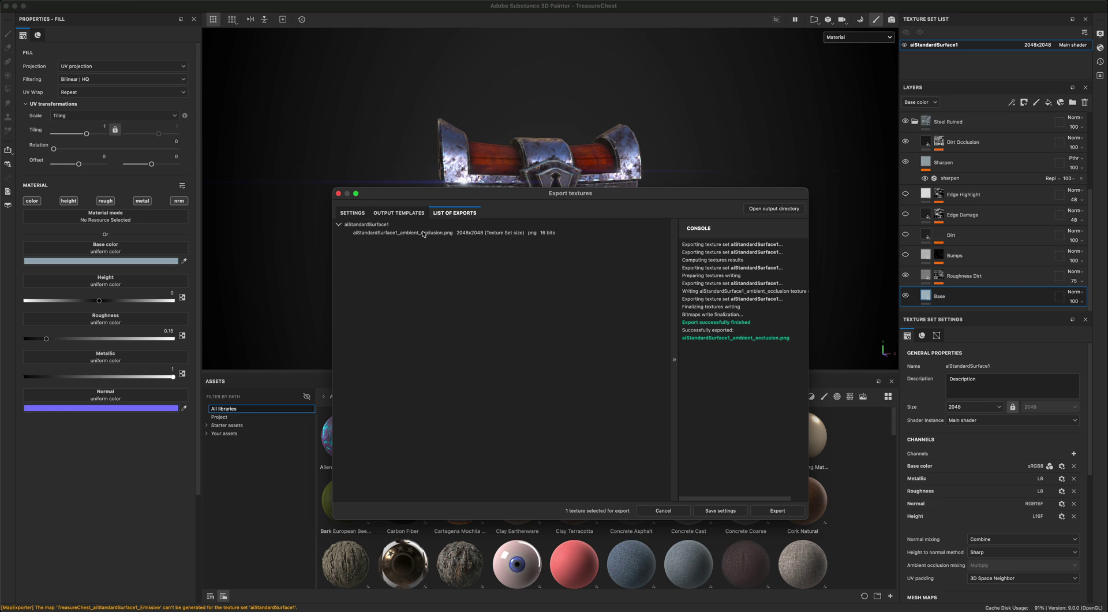
{"action": "left_click_drag", "start_coordinate": [483, 201], "coordinate": [473, 201]}
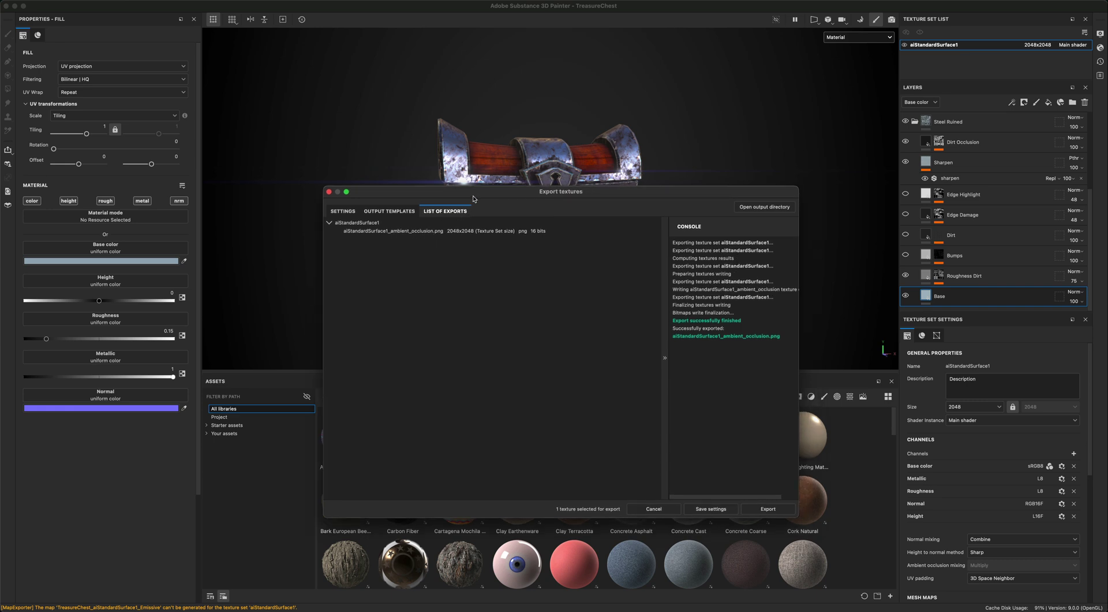
{"action": "left_click", "coordinate": [775, 512]}
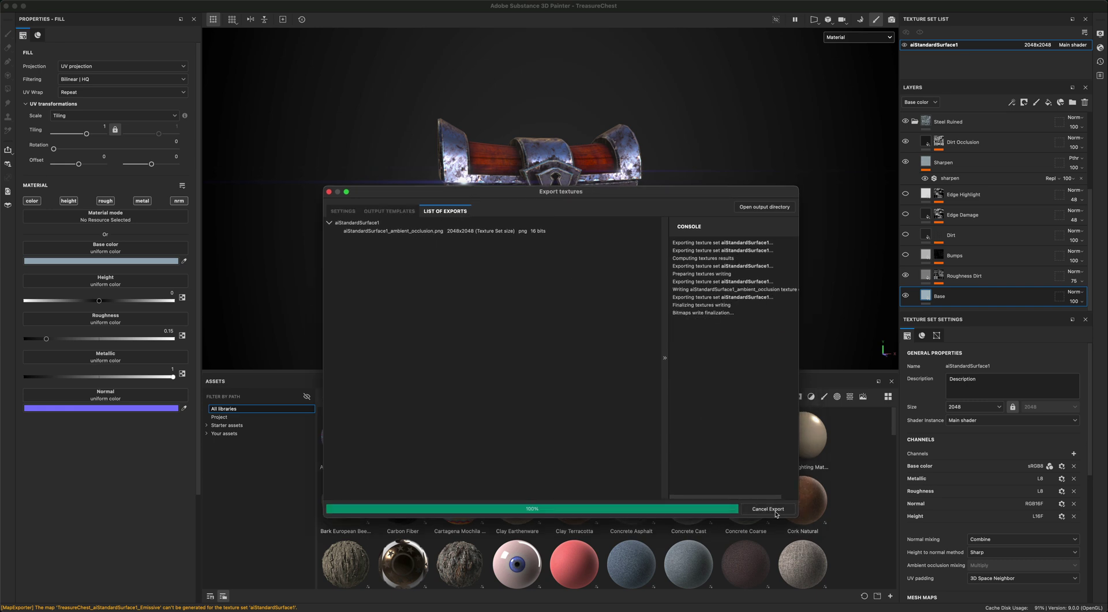
{"action": "left_click", "coordinate": [753, 207]}
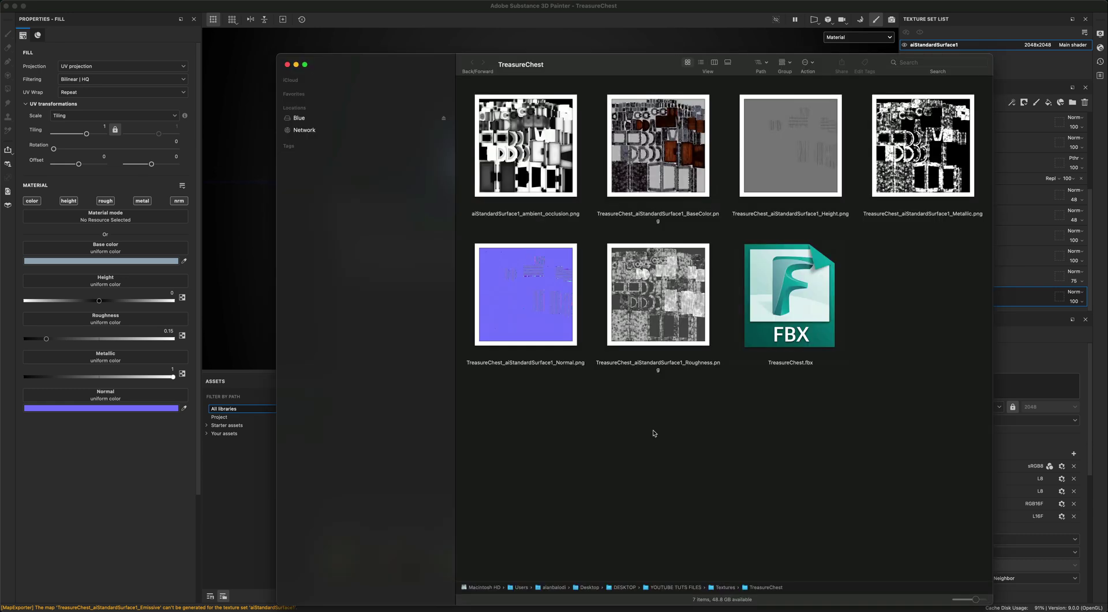
- Review the exported texture maps in the TreasureChest folder, and close the folder window and the export dialog
{"action": "left_click", "coordinate": [535, 166]}
{"action": "left_click", "coordinate": [652, 162]}
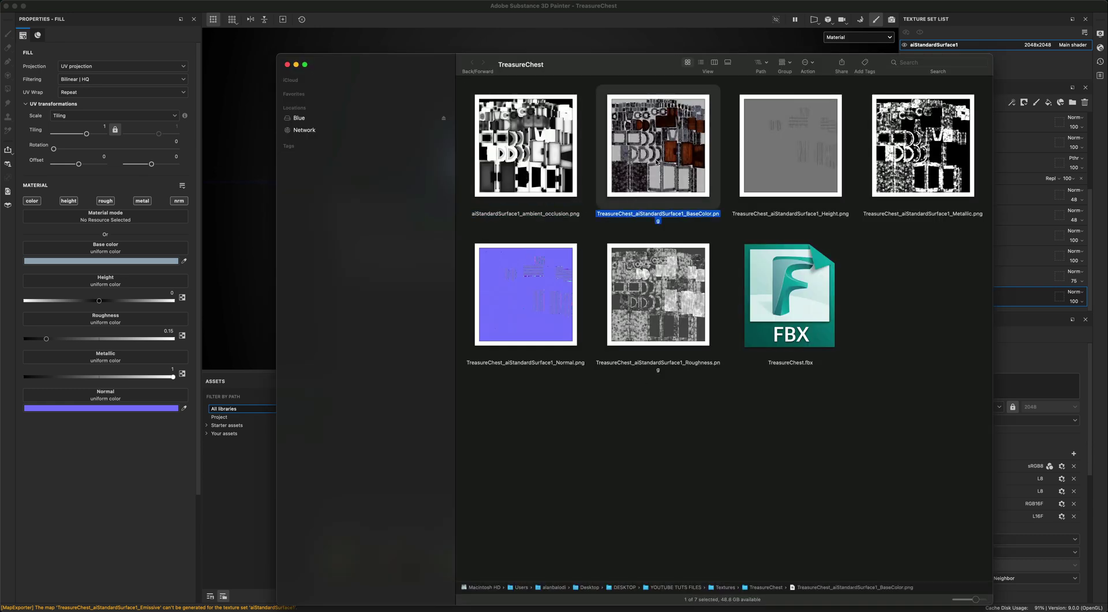
{"action": "left_click", "coordinate": [786, 162]}
{"action": "left_click", "coordinate": [901, 166]}
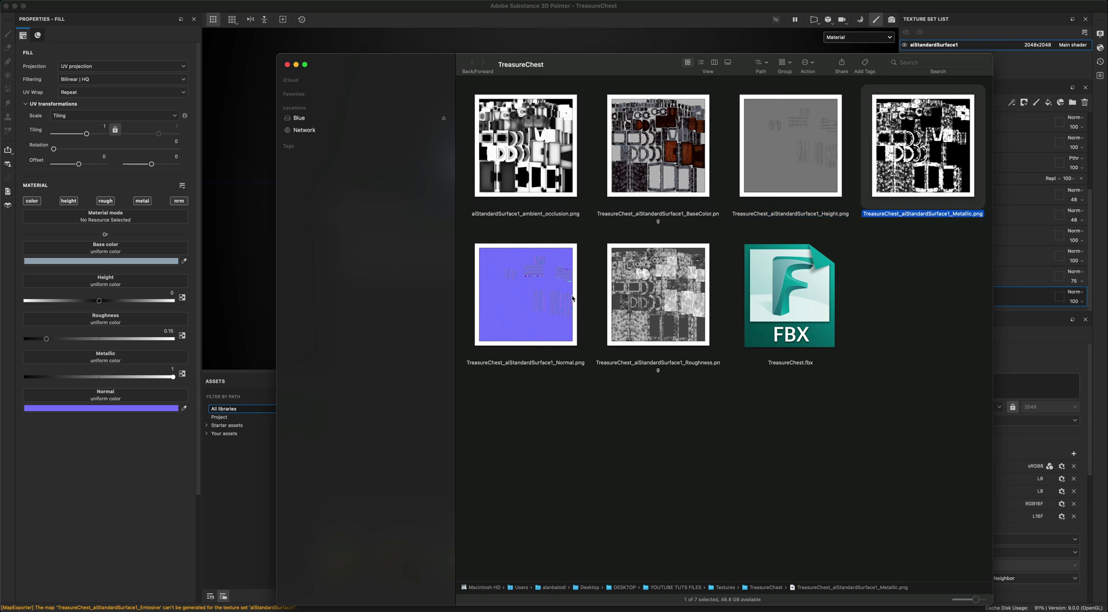
{"action": "left_click", "coordinate": [552, 305]}
{"action": "left_click", "coordinate": [650, 303]}
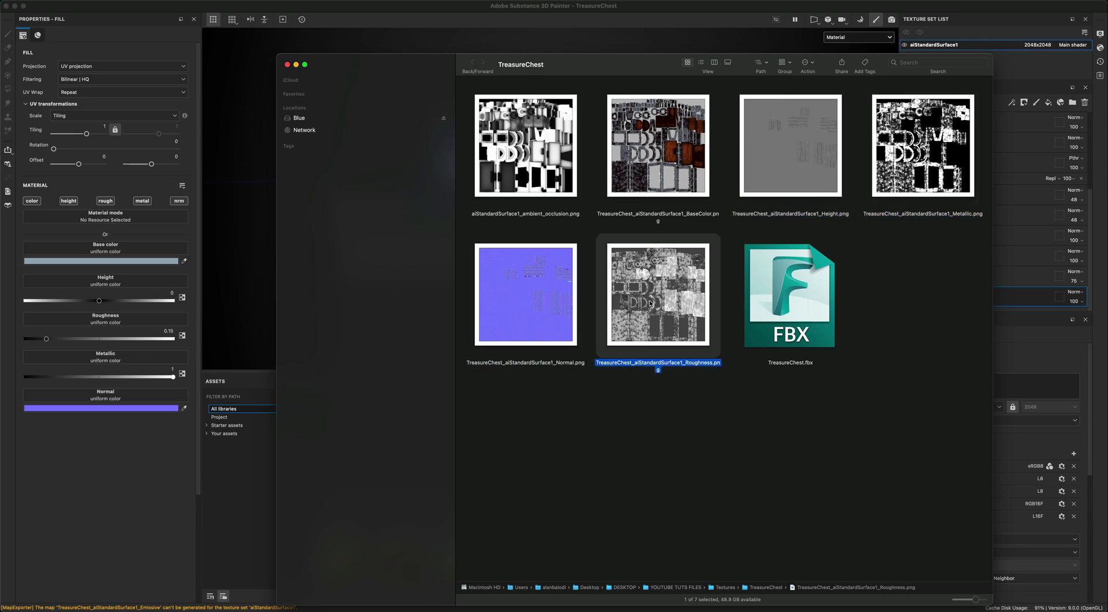
{"action": "left_click", "coordinate": [286, 66]}
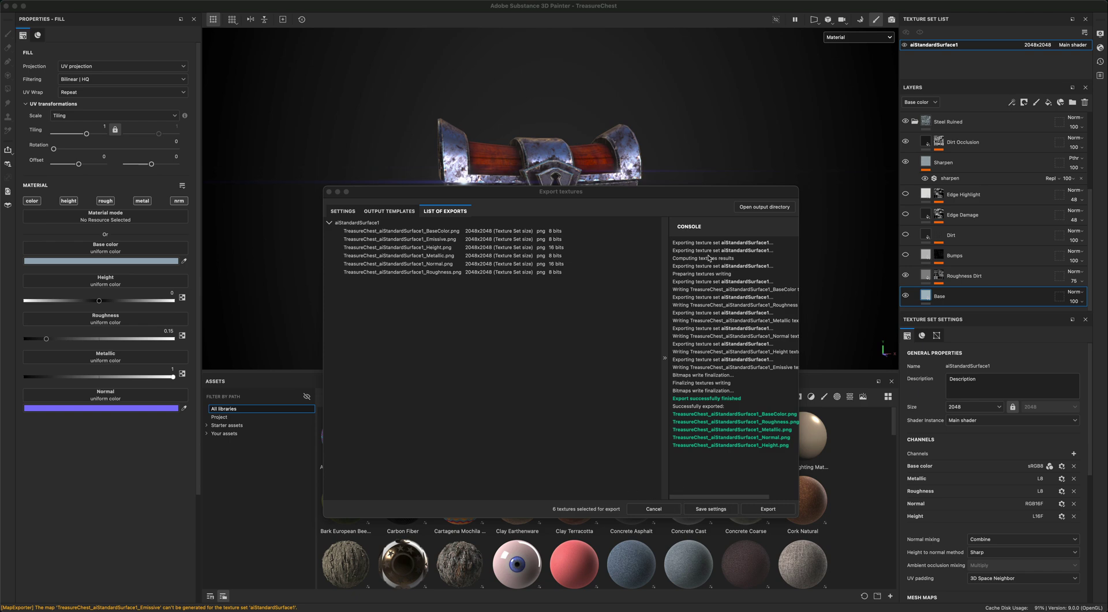
{"action": "left_click", "coordinate": [330, 192]}
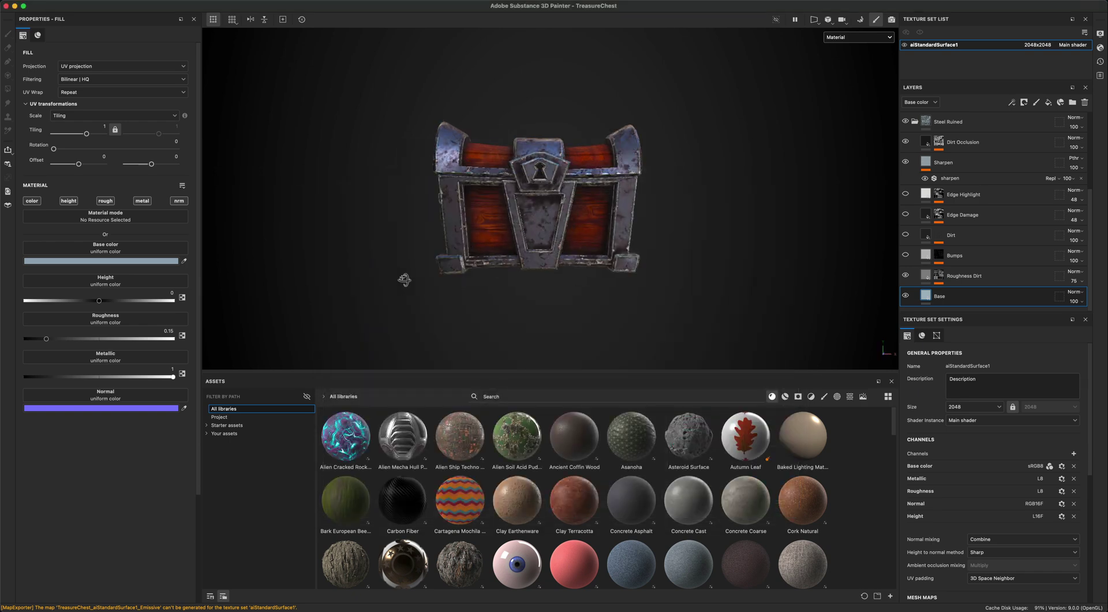
- Switch to Maya and add an Arnold Skydome Light to the scene with the TreasureChest model
{"action": "left_click_drag", "start_coordinate": [429, 294], "coordinate": [445, 284], "text": "alt"}
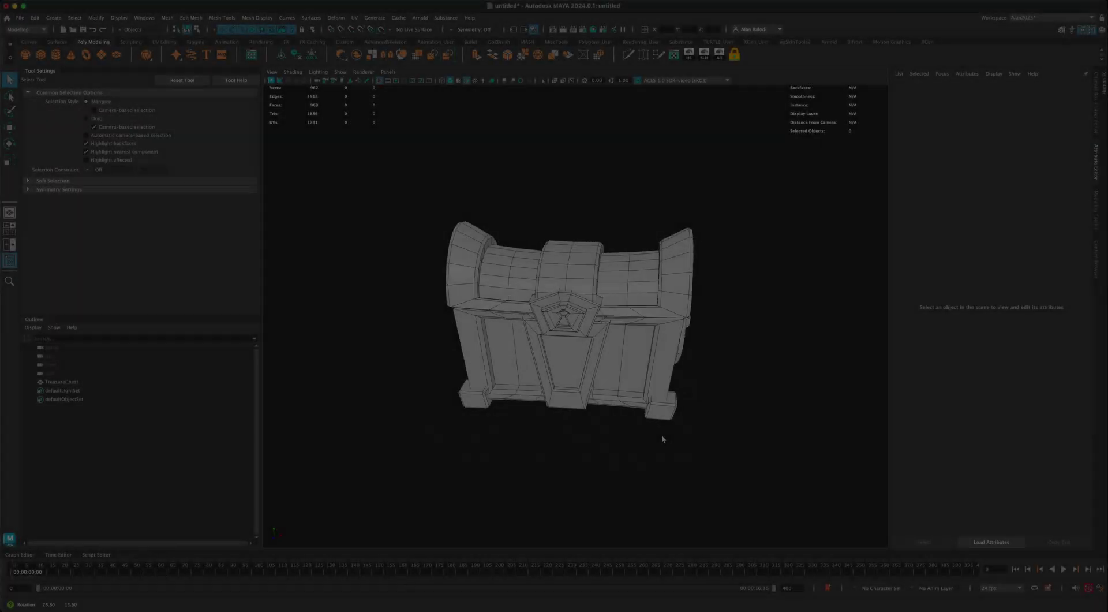
{"action": "mouse_move", "coordinate": [662, 434]}
{"action": "left_mouse_down", "text": "alt"}
{"action": "mouse_move", "coordinate": [677, 431]}
{"action": "mouse_move", "coordinate": [445, 434]}
{"action": "left_mouse_up", "text": "alt"}
{"action": "left_click_drag", "start_coordinate": [415, 181], "coordinate": [498, 251]}
{"action": "left_click_drag", "start_coordinate": [379, 319], "coordinate": [396, 362], "text": "alt"}
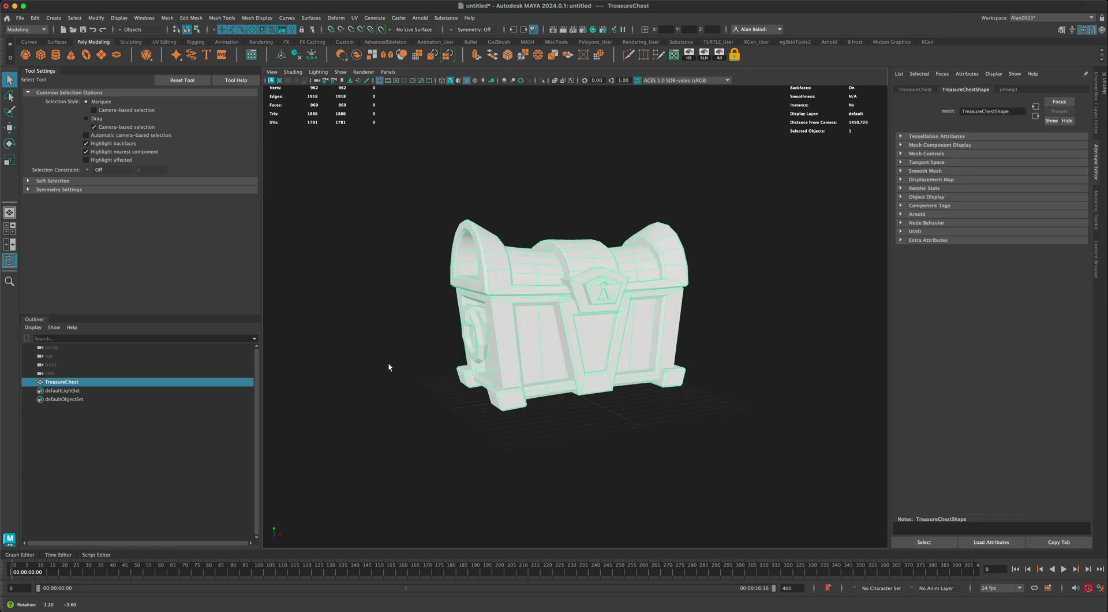
{"action": "left_click_drag", "start_coordinate": [388, 364], "coordinate": [389, 363], "text": "alt"}
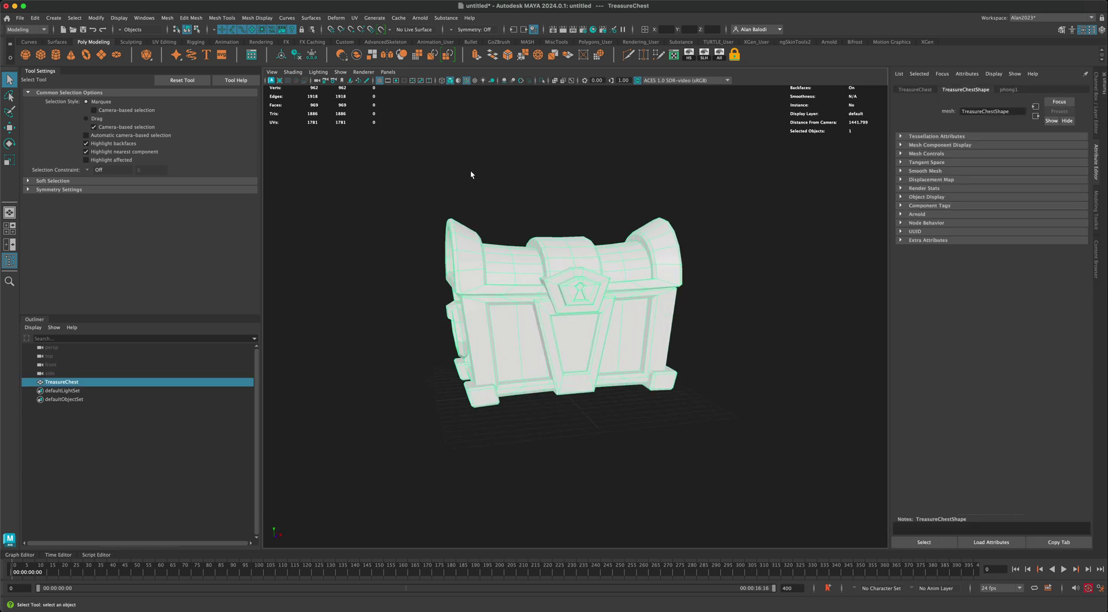
{"action": "left_click_drag", "start_coordinate": [475, 209], "coordinate": [487, 209], "text": "alt"}
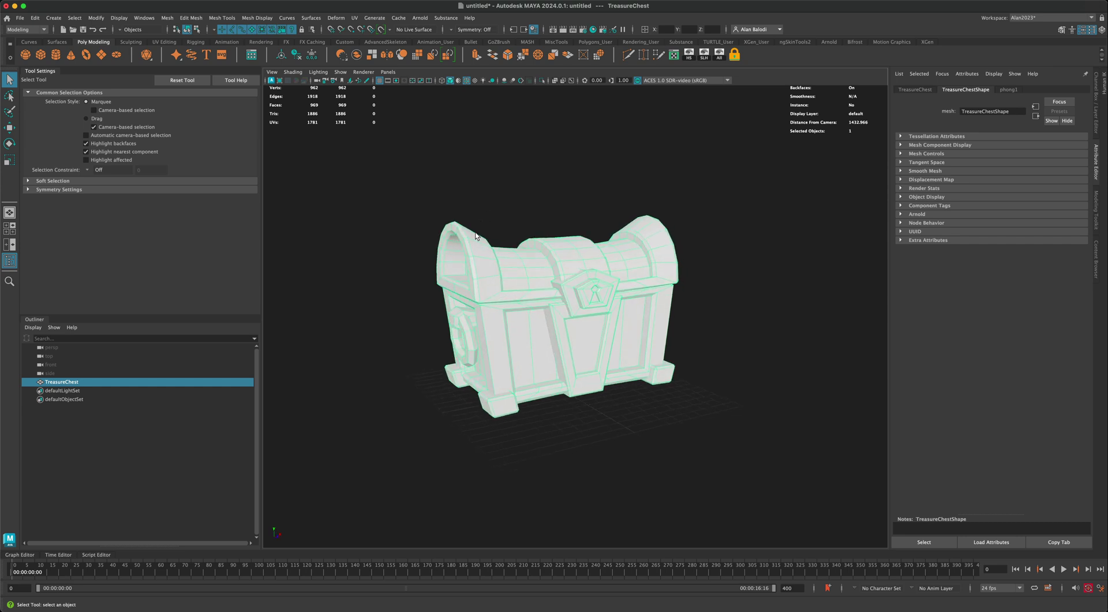
{"action": "left_click_drag", "start_coordinate": [462, 264], "coordinate": [449, 231], "text": "alt"}
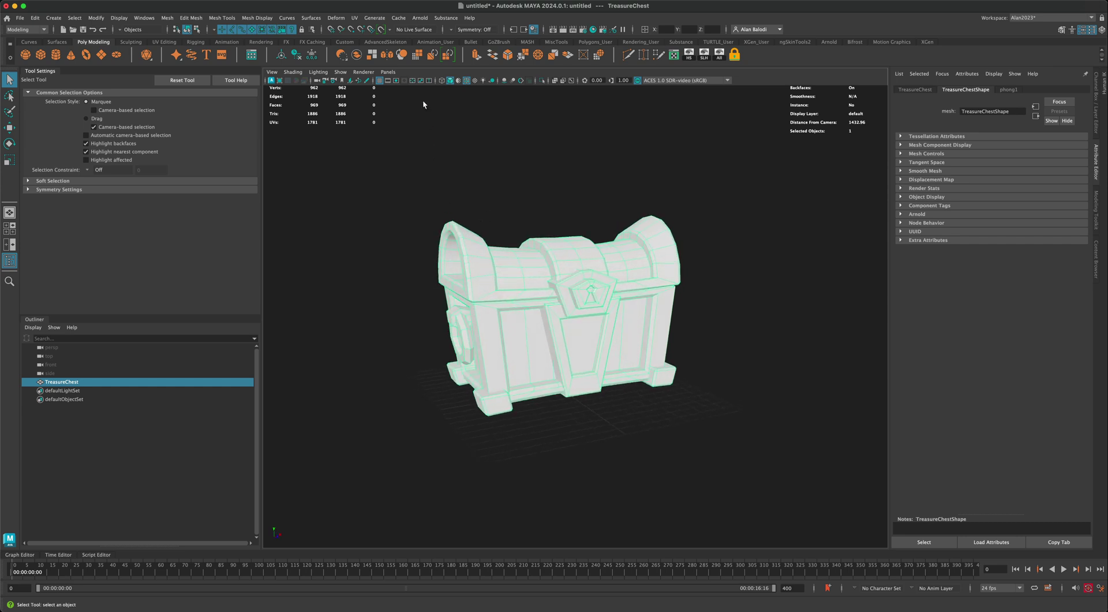
{"action": "left_click", "coordinate": [420, 18]}
{"action": "mouse_move", "coordinate": [456, 75]}
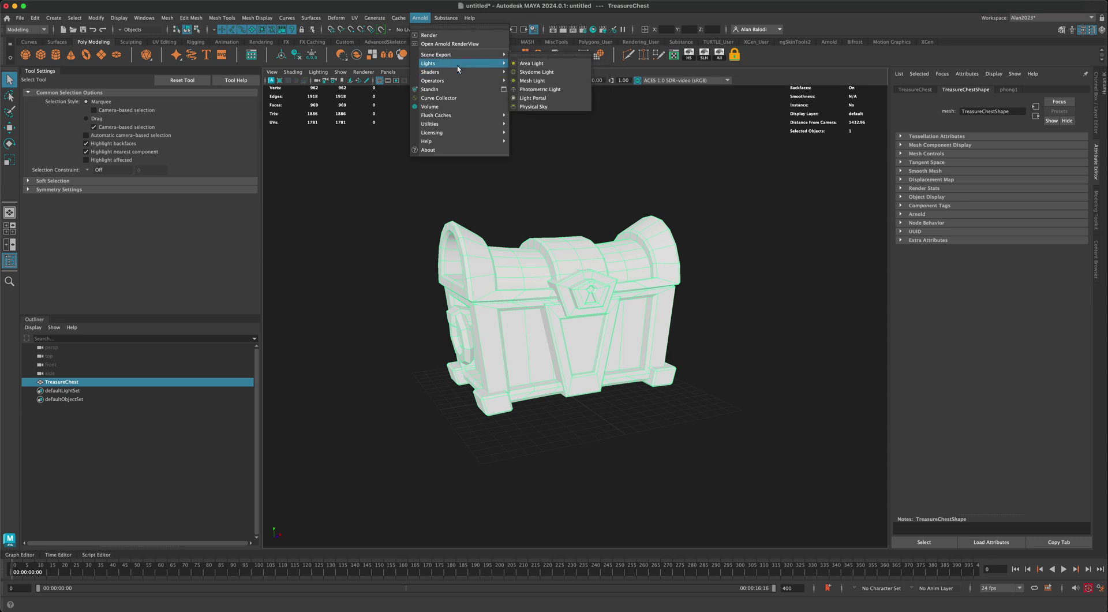
{"action": "left_click", "coordinate": [567, 72]}
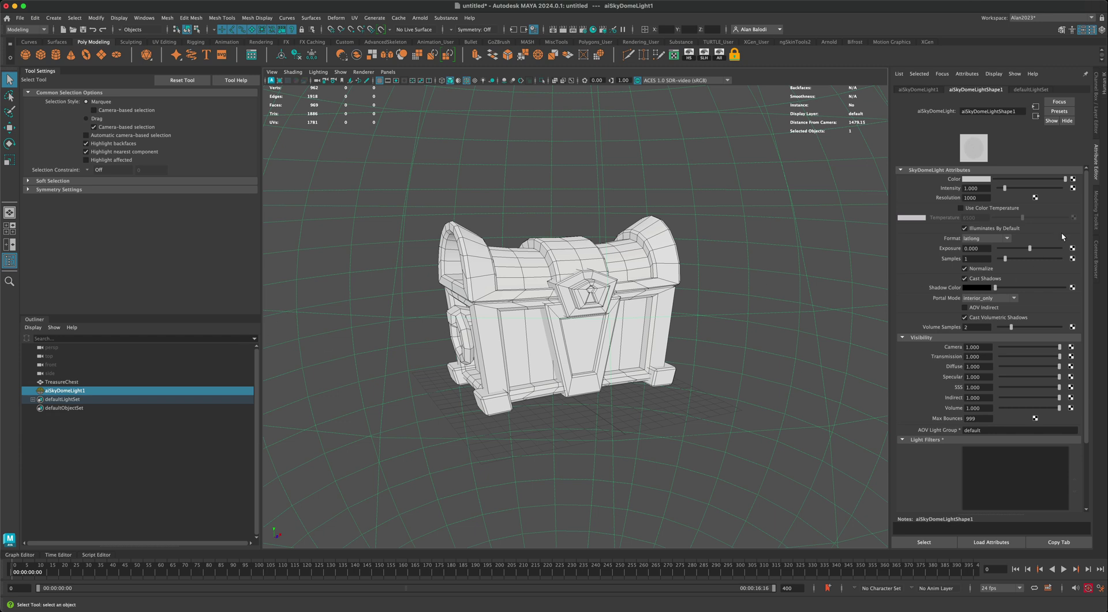
- Connect a File texture to the skydome light's color and load sky0_2k.hdr from the HDR folder
{"action": "left_click", "coordinate": [1072, 179]}
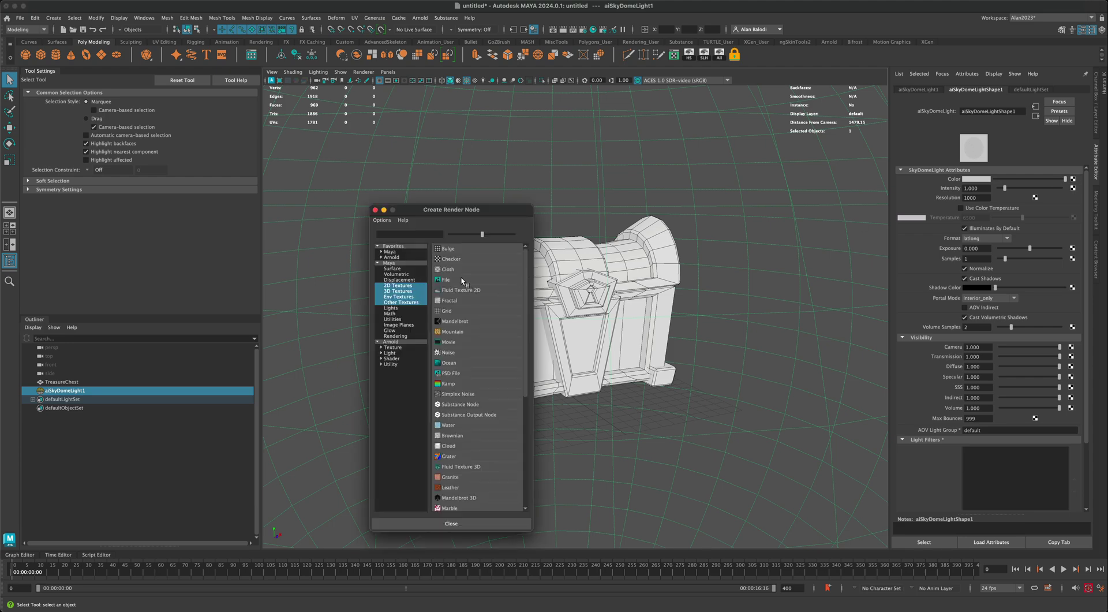
{"action": "left_click", "coordinate": [462, 281]}
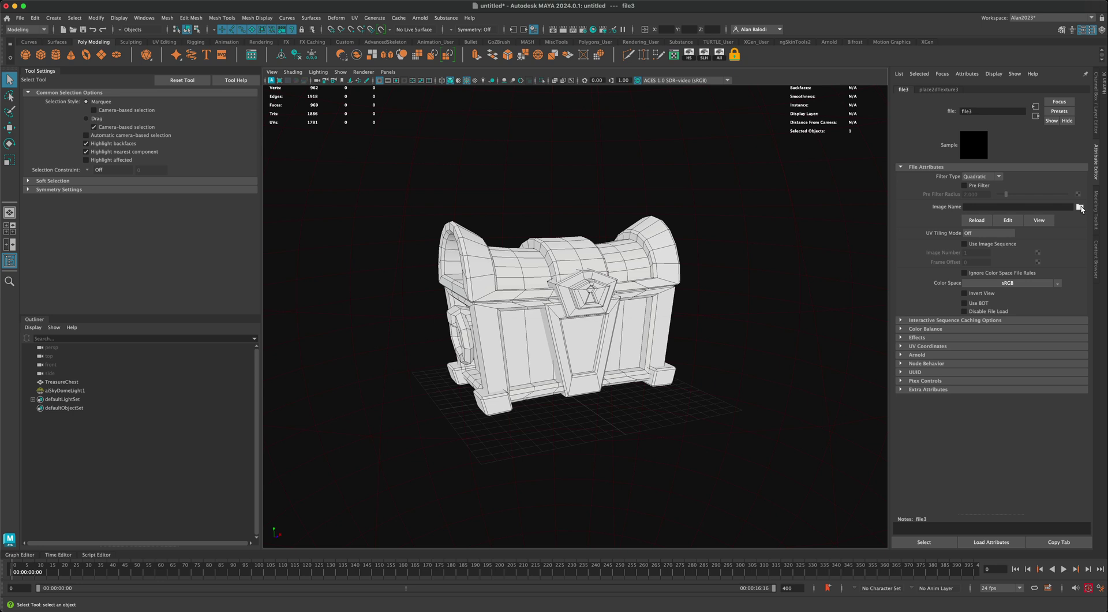
{"action": "left_click", "coordinate": [1080, 207]}
{"action": "left_click", "coordinate": [457, 165]}
{"action": "left_click", "coordinate": [424, 258]}
{"action": "left_click", "coordinate": [423, 243]}
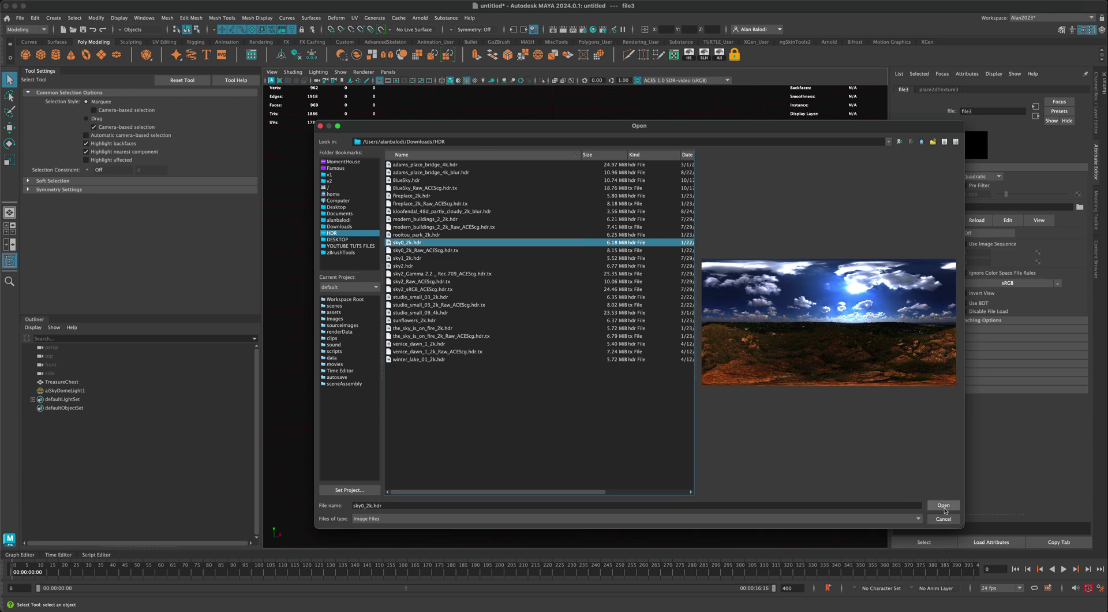
{"action": "left_click", "coordinate": [942, 505]}
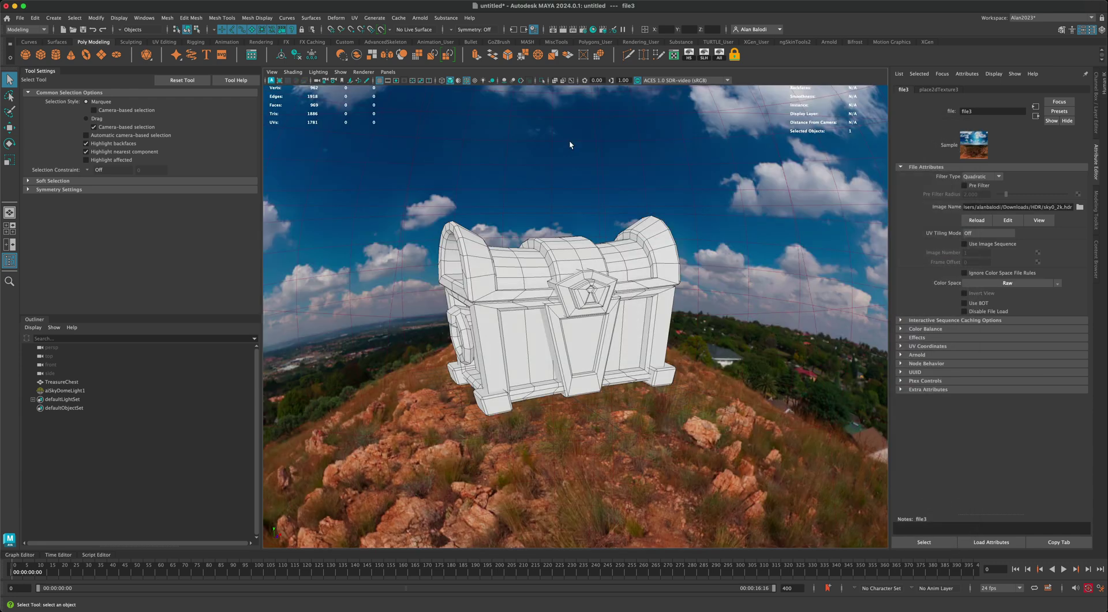
- Hide lights in the viewport so the sky image does not show behind the chest
{"action": "left_click_drag", "start_coordinate": [500, 94], "coordinate": [587, 209], "text": "alt"}
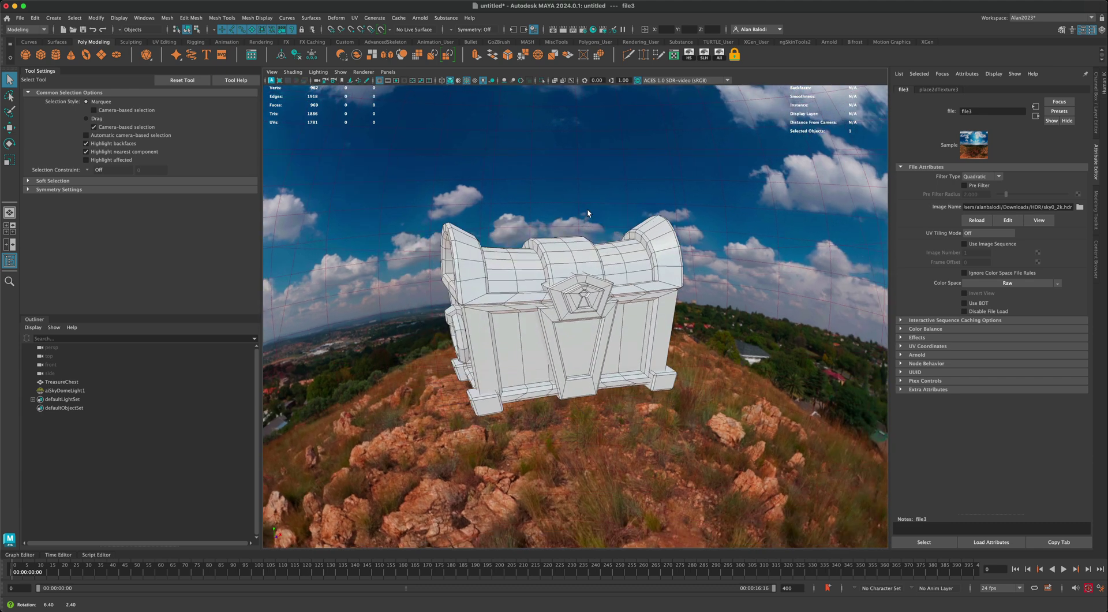
{"action": "left_click", "coordinate": [341, 72]}
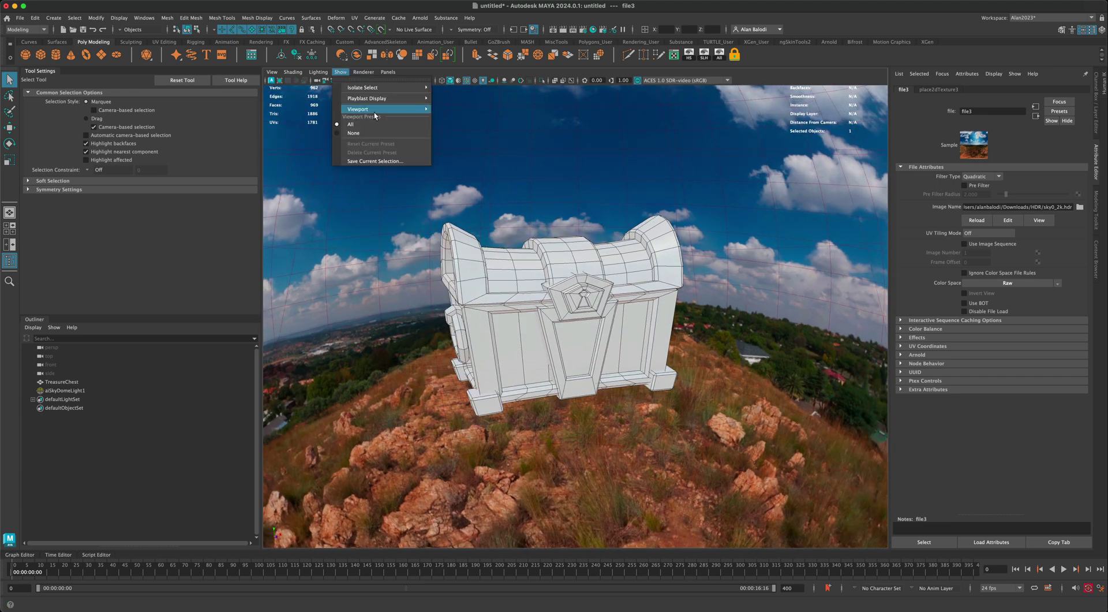
{"action": "mouse_move", "coordinate": [381, 109]}
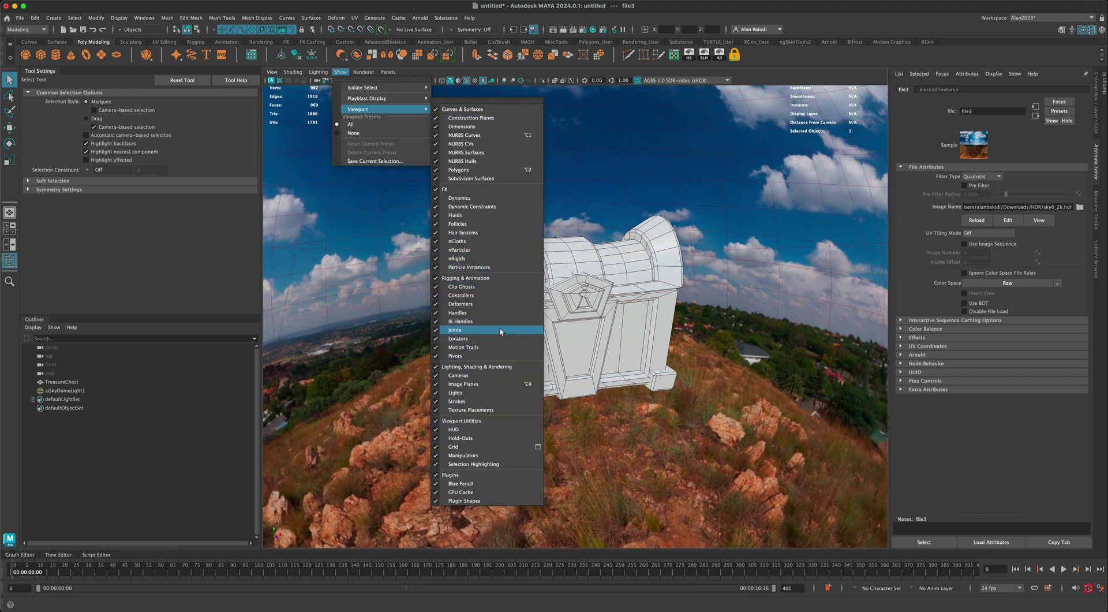
{"action": "left_click", "coordinate": [489, 392]}
- Turn off the wireframe overlay on the shaded chest in the viewport
{"action": "left_click_drag", "start_coordinate": [425, 341], "coordinate": [498, 120], "text": "alt"}
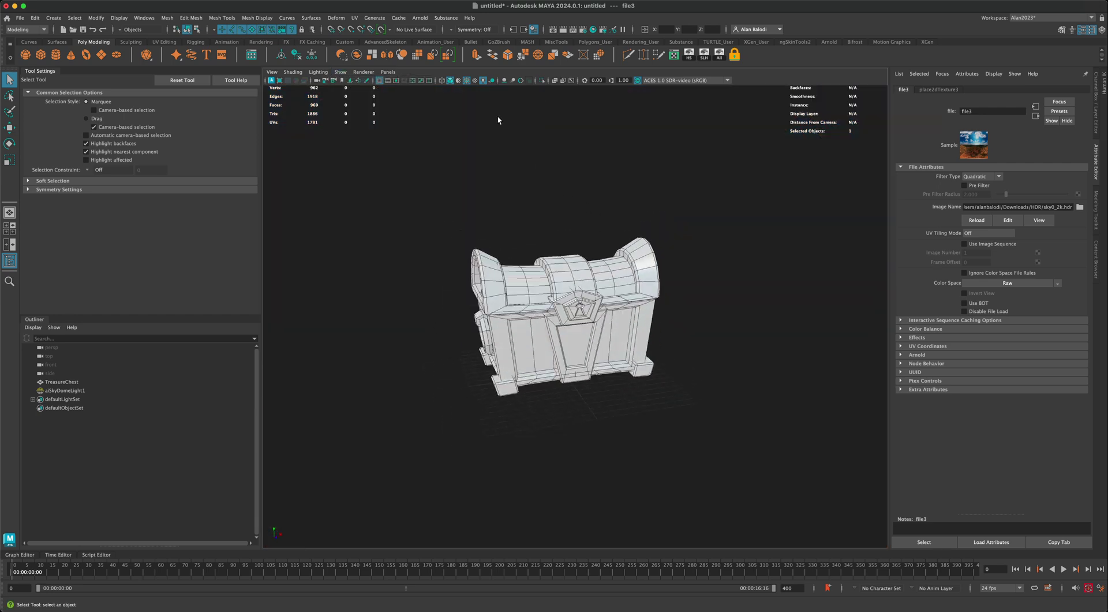
{"action": "left_click", "coordinate": [466, 81]}
{"action": "scroll", "coordinate": [504, 185], "scroll_direction": "up", "scroll_amount": 1}
{"action": "middle_click_drag", "start_coordinate": [506, 185], "coordinate": [496, 192], "text": "alt"}
{"action": "left_click_drag", "start_coordinate": [496, 189], "coordinate": [508, 190], "text": "alt"}
{"action": "left_click_drag", "start_coordinate": [510, 227], "coordinate": [506, 213], "text": "alt"}
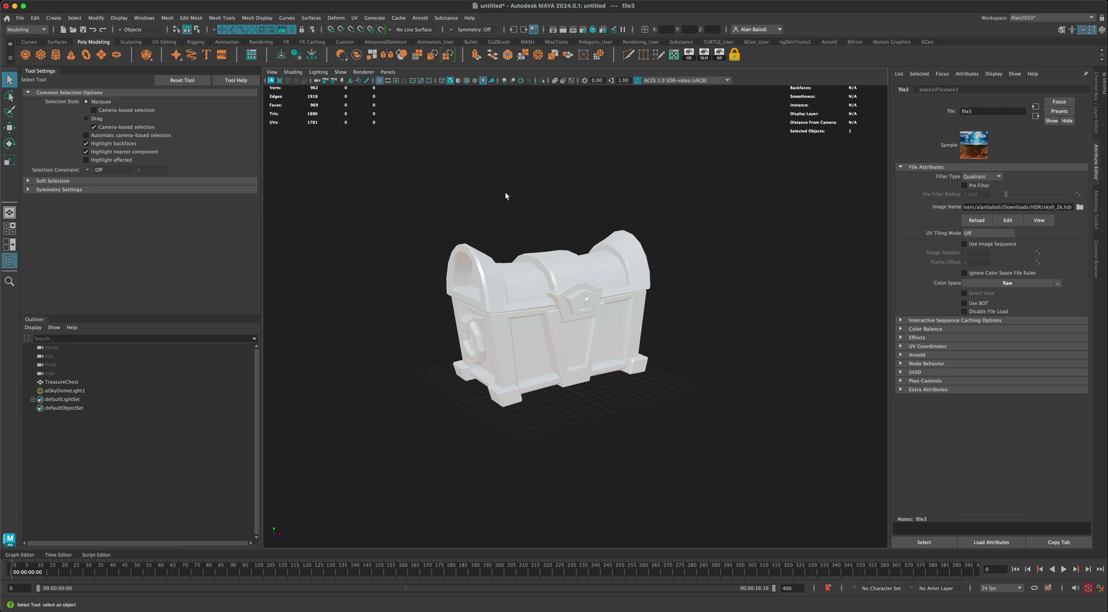
- Look over the available Substance commands and display the Substance shelf tools
{"action": "left_click", "coordinate": [447, 19]}
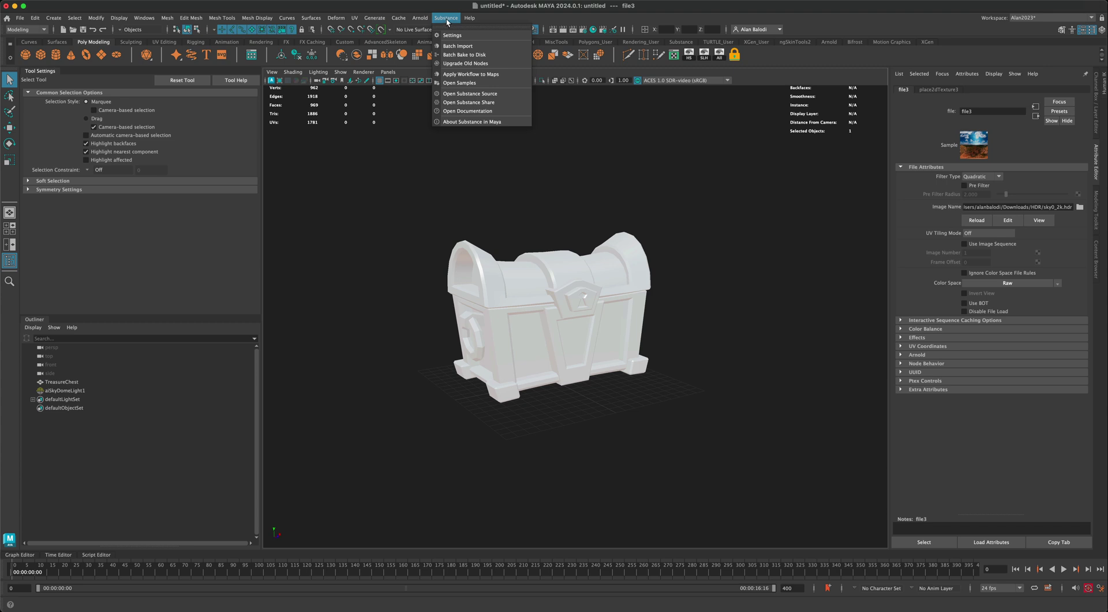
{"action": "left_click", "coordinate": [358, 181]}
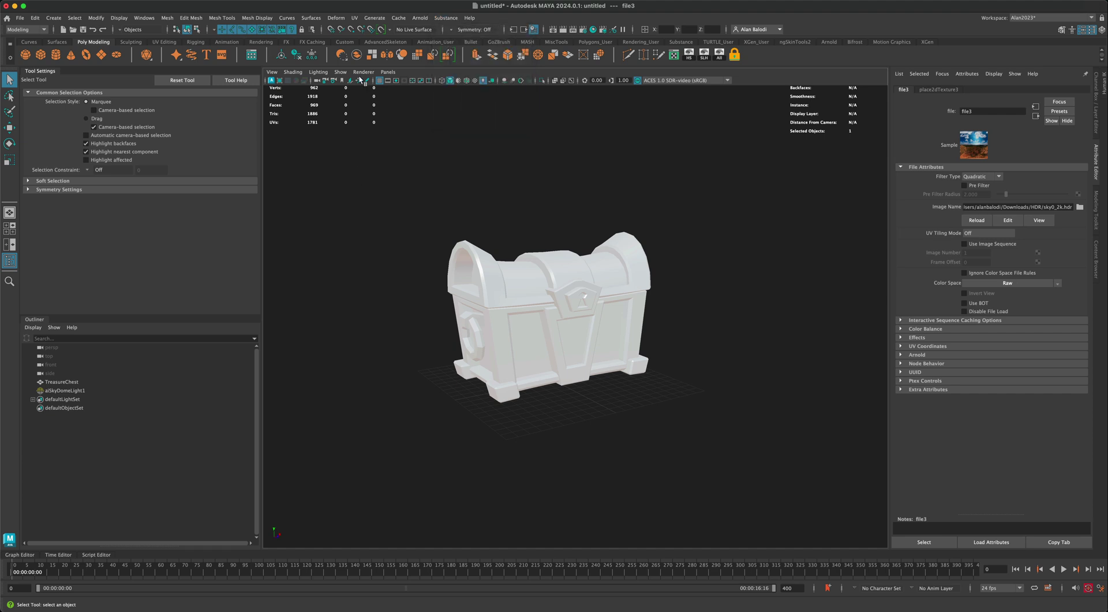
{"action": "left_click", "coordinate": [673, 43]}
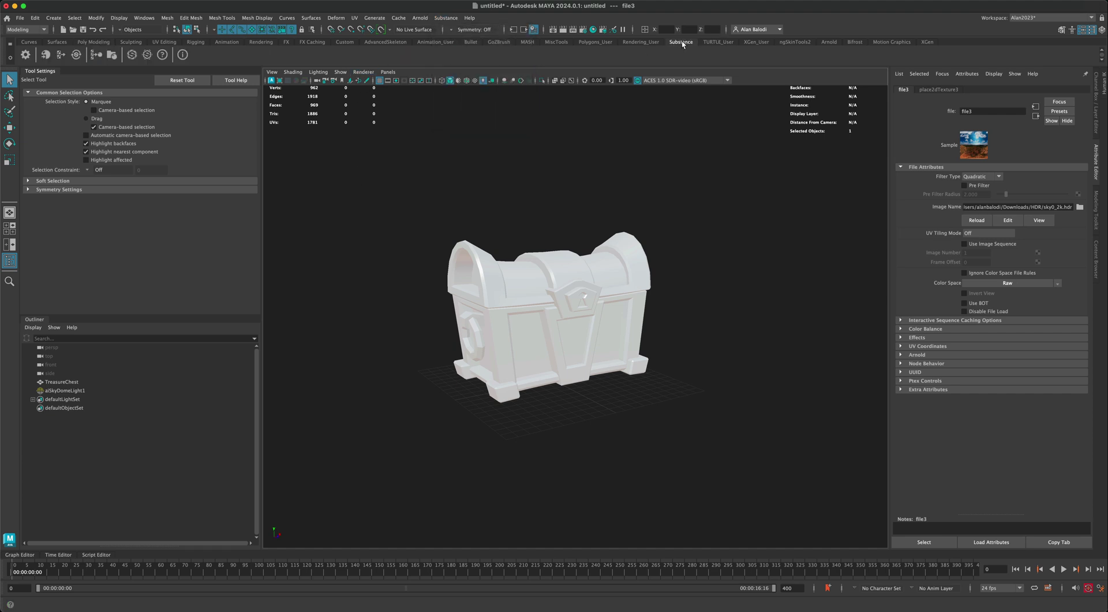
- Search the Plug-in Manager for "Substa", check whether the Substance plug-ins are loaded, and close the manager
{"action": "left_click", "coordinate": [144, 18]}
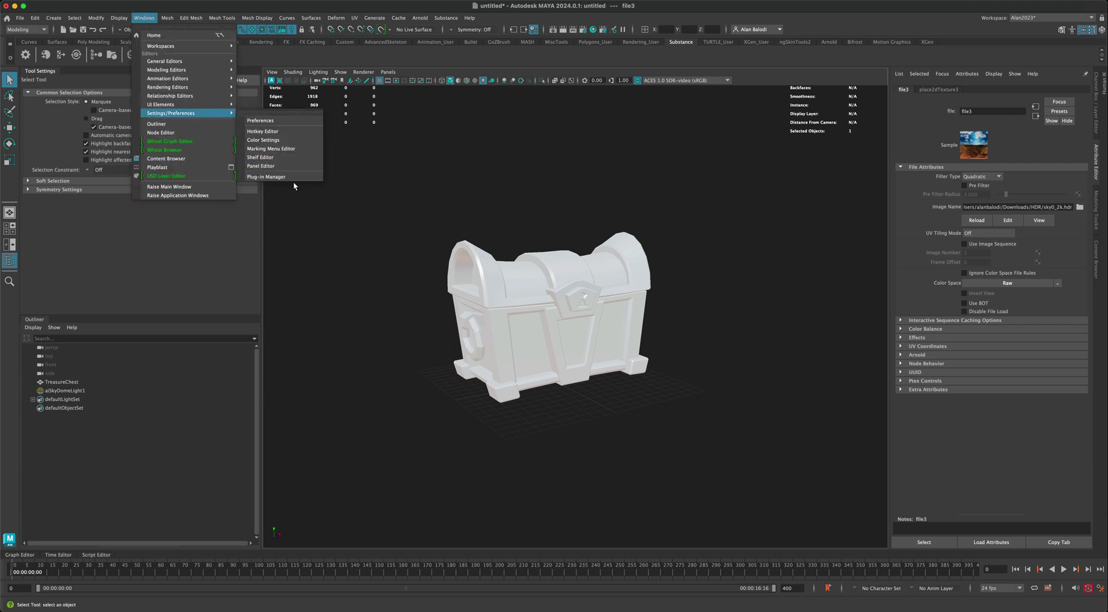
{"action": "left_click", "coordinate": [293, 183]}
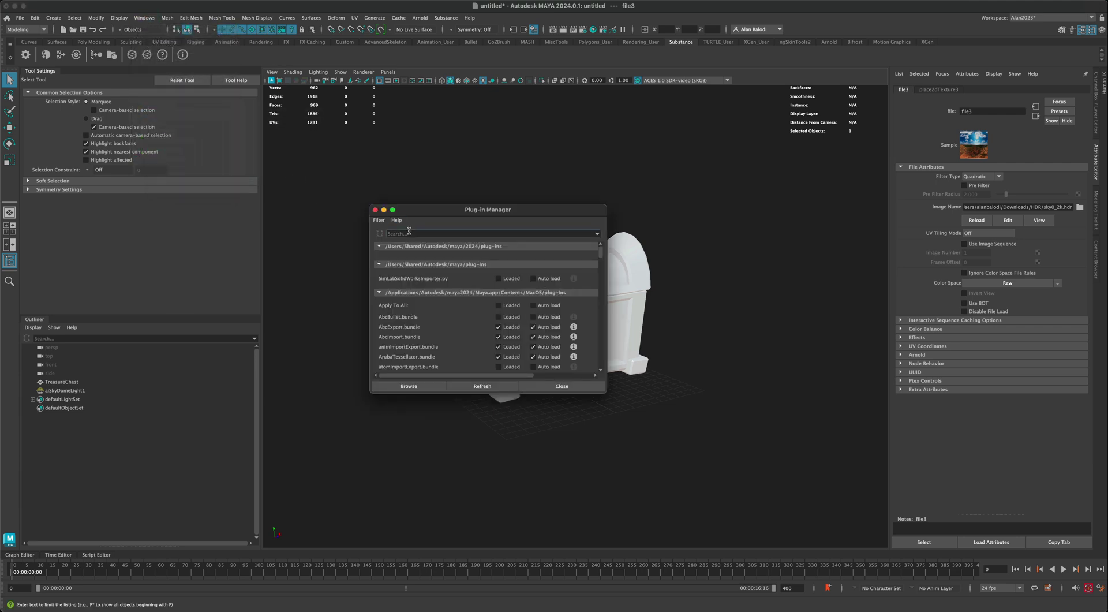
{"action": "type", "text": "Substa"}
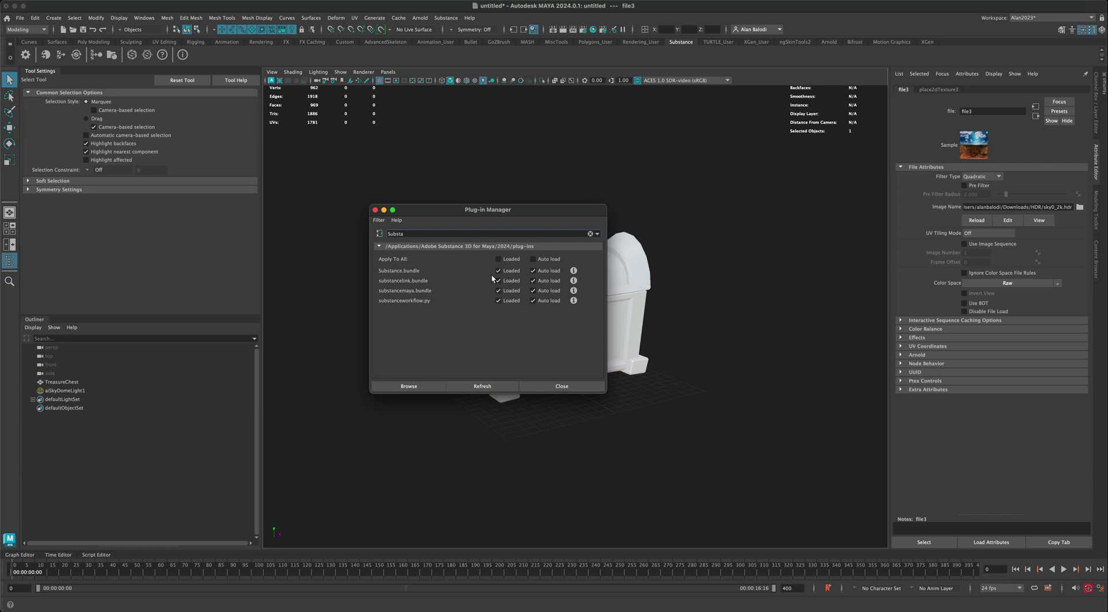
{"action": "left_click_drag", "start_coordinate": [462, 215], "coordinate": [452, 216]}
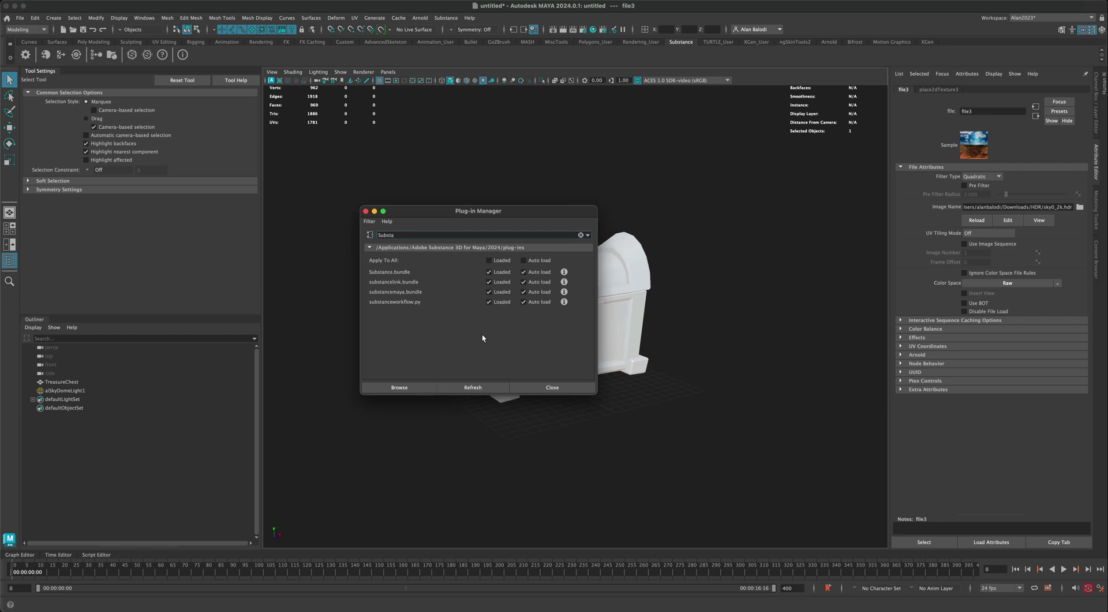
{"action": "left_click", "coordinate": [562, 388]}
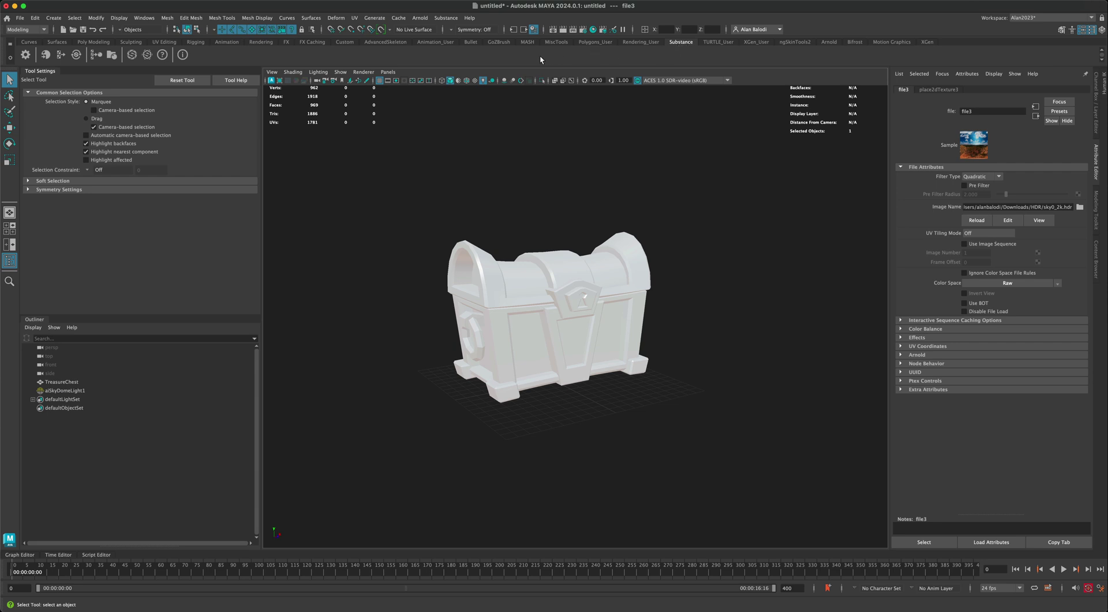
- Bring up Substance's Apply Workflow to Image Maps dialog, and enlarge and reposition it
{"action": "left_click", "coordinate": [96, 56]}
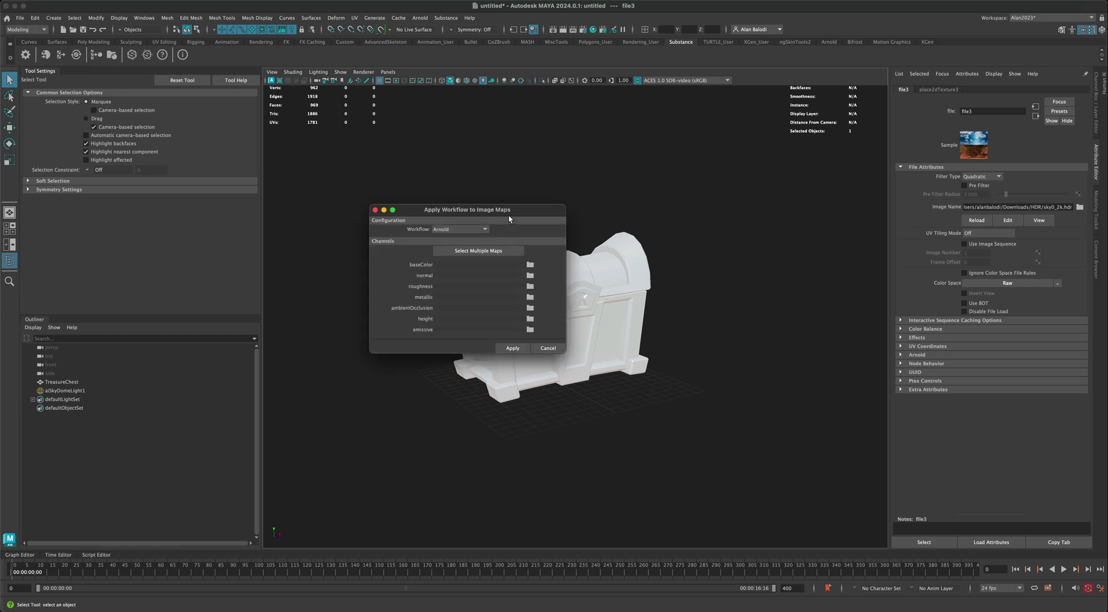
{"action": "left_click_drag", "start_coordinate": [513, 211], "coordinate": [680, 197]}
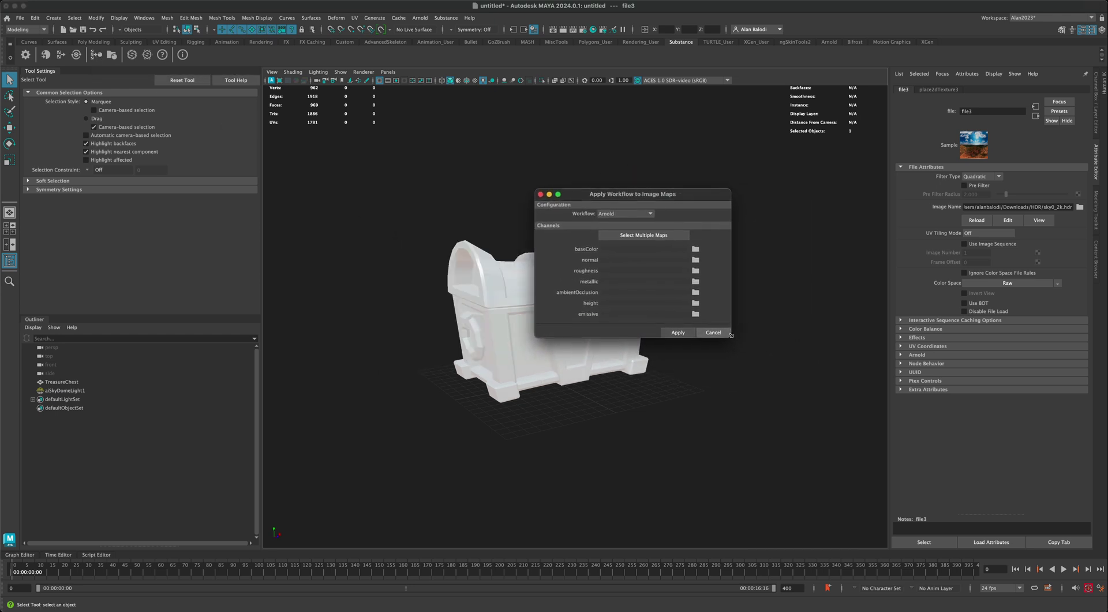
{"action": "left_click_drag", "start_coordinate": [730, 337], "coordinate": [784, 415]}
{"action": "left_click_drag", "start_coordinate": [722, 194], "coordinate": [768, 186]}
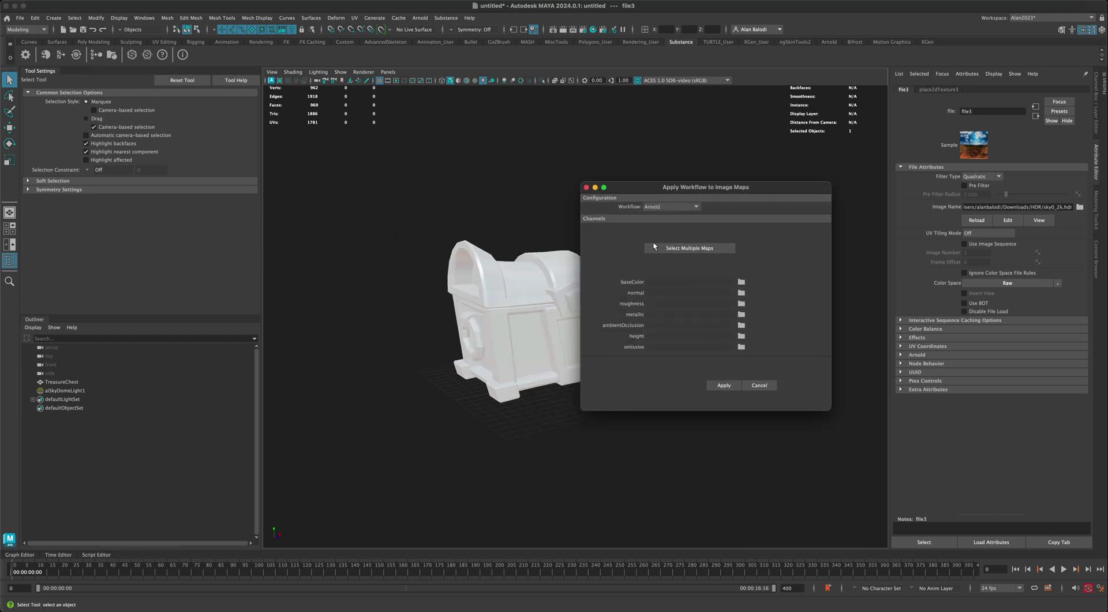
- Load the six PNG maps from the TreasureChest texture folder into the Arnold workflow's channels
{"action": "left_click", "coordinate": [709, 250]}
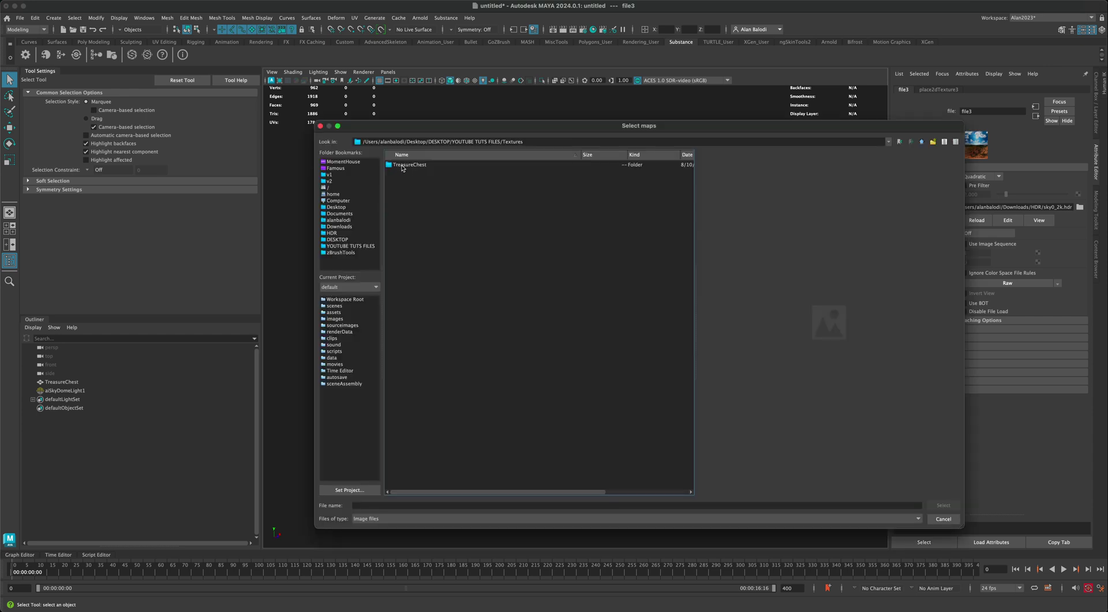
{"action": "double_click", "coordinate": [403, 166]}
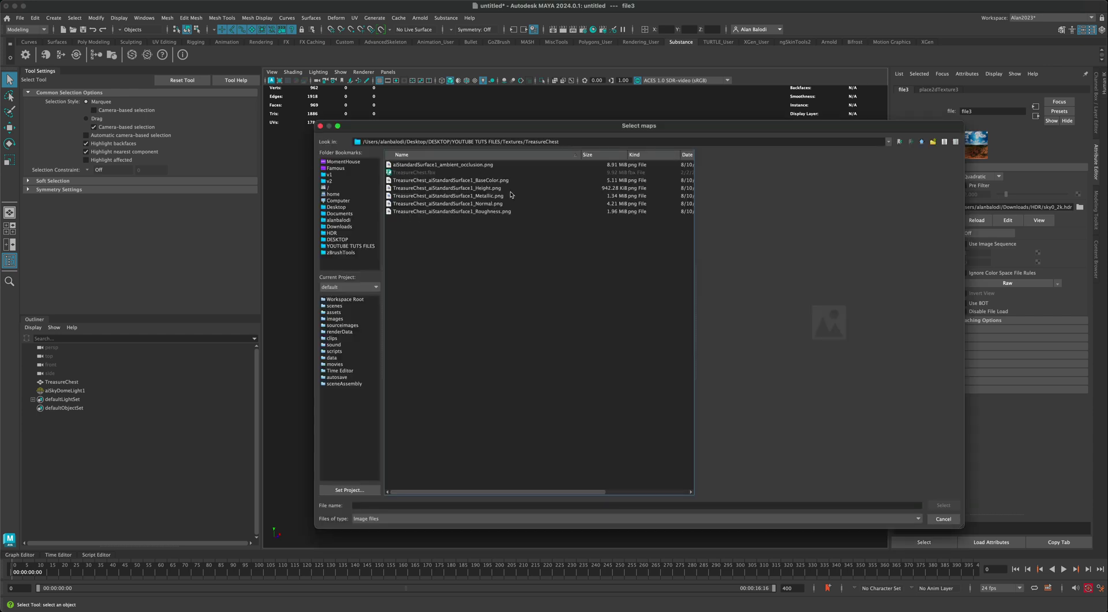
{"action": "left_click", "coordinate": [485, 165]}
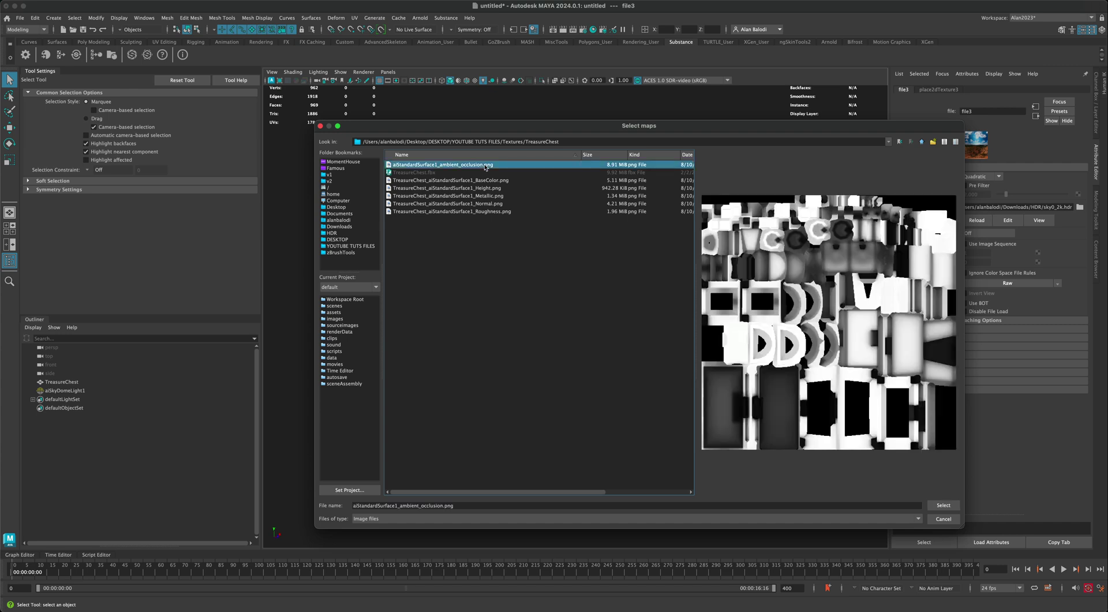
{"action": "left_click_drag", "start_coordinate": [485, 167], "coordinate": [485, 212]}
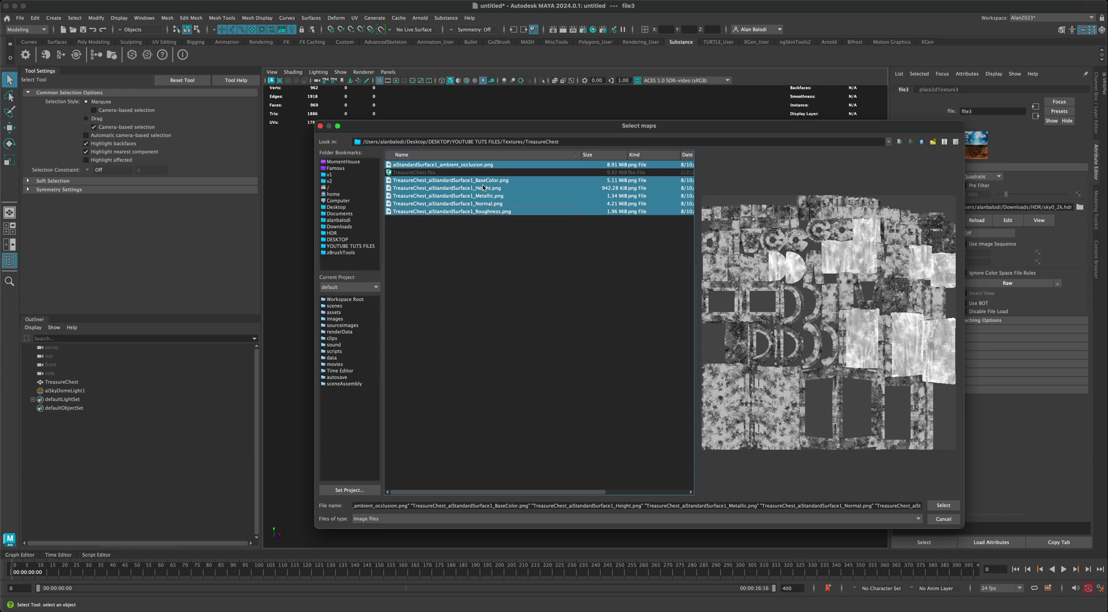
{"action": "left_click", "coordinate": [943, 505]}
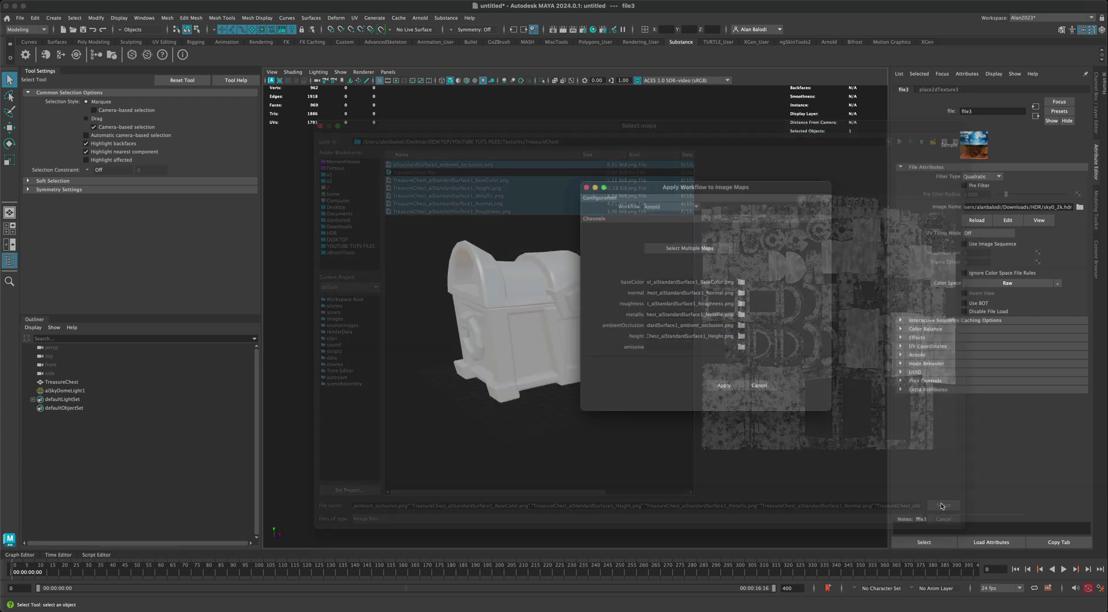
- Move the workflow dialog clear of the chest and apply the Arnold workflow with the loaded maps
{"action": "left_click_drag", "start_coordinate": [701, 188], "coordinate": [335, 175]}
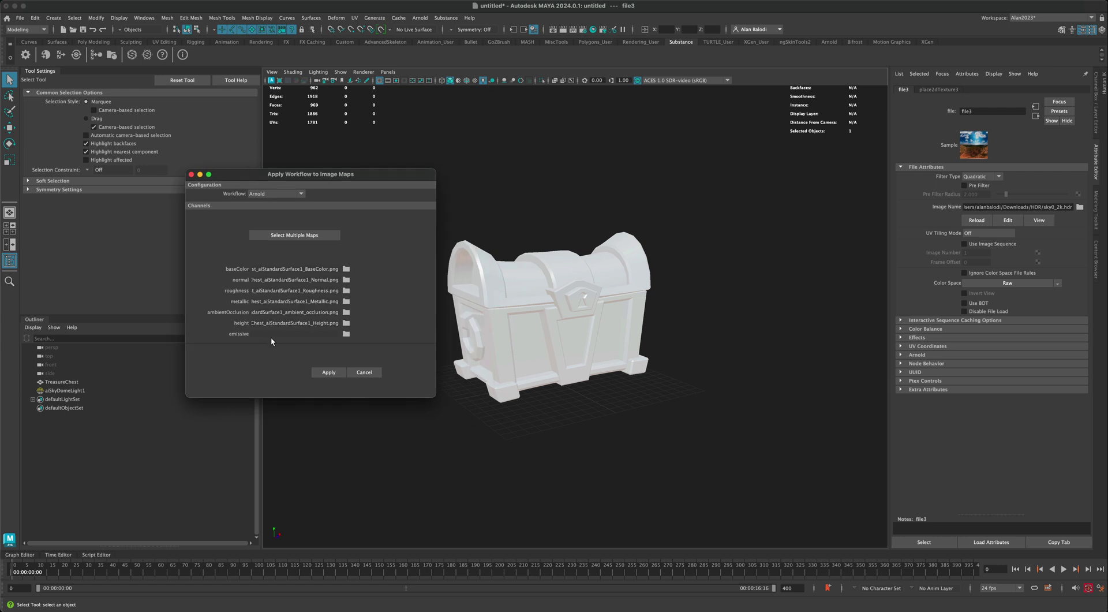
{"action": "left_click_drag", "start_coordinate": [330, 183], "coordinate": [328, 180]}
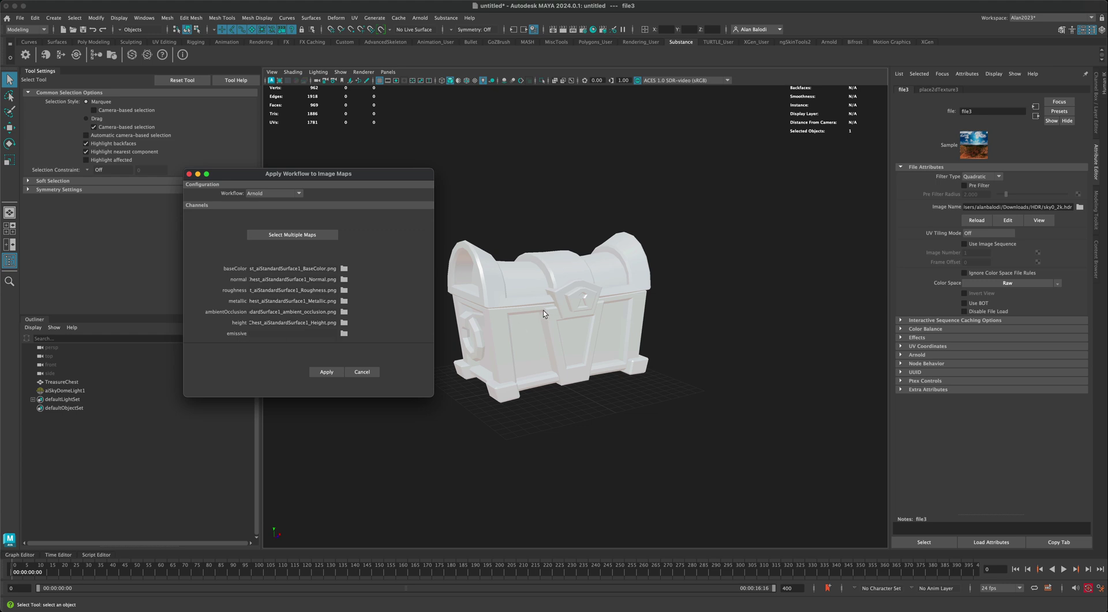
{"action": "left_click_drag", "start_coordinate": [400, 180], "coordinate": [396, 184]}
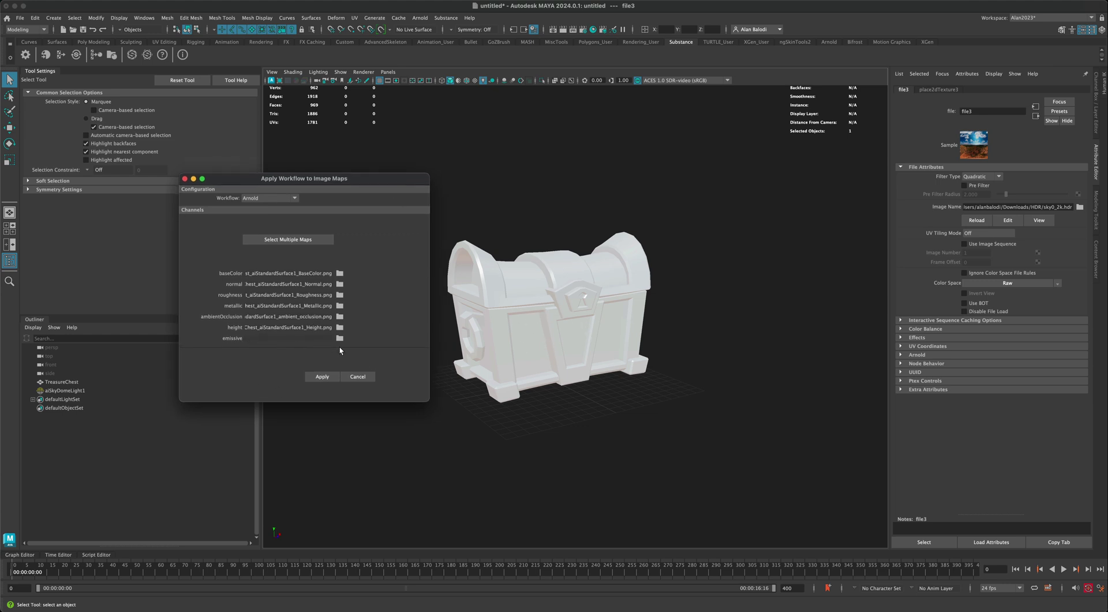
{"action": "left_click", "coordinate": [325, 377]}
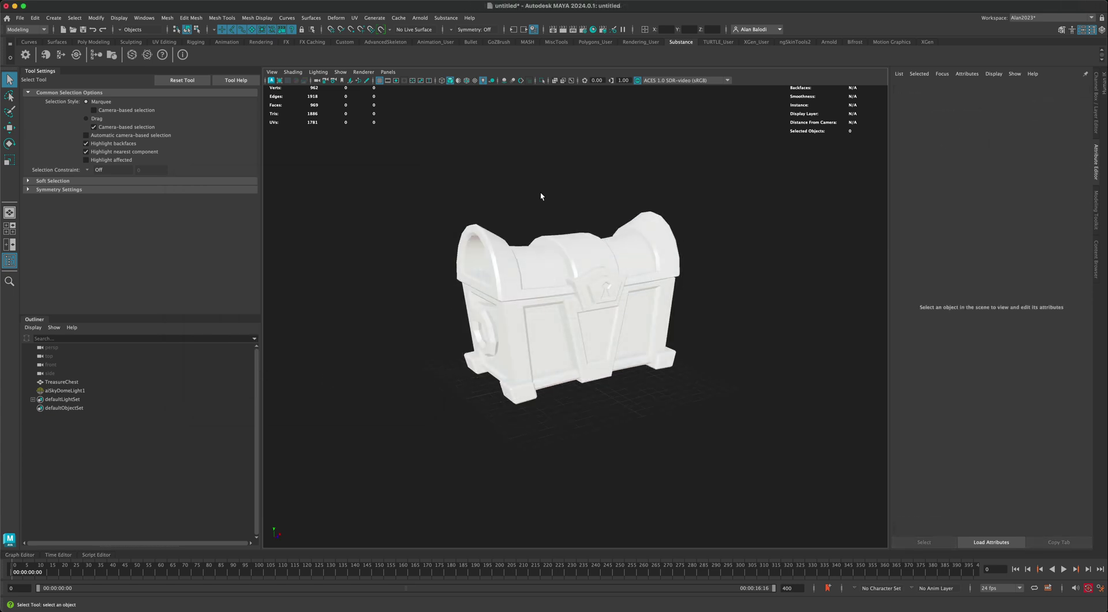
- Select the treasure chest and assign the existing material aiStandardSurface1 to it
{"action": "left_click_drag", "start_coordinate": [541, 192], "coordinate": [534, 199], "text": "alt"}
{"action": "left_click", "coordinate": [552, 268]}
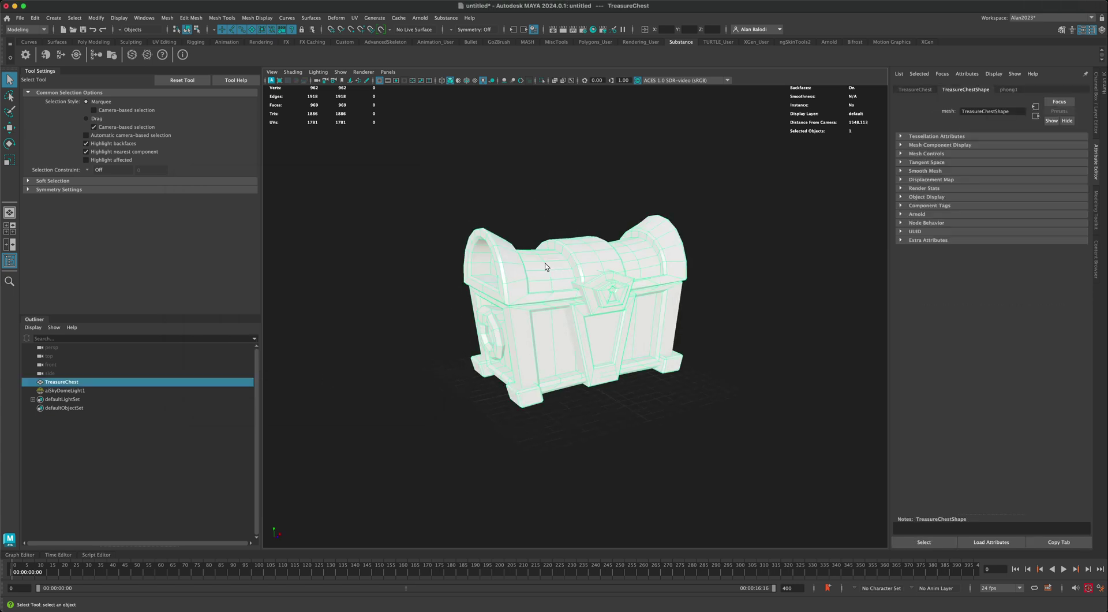
{"action": "left_click_drag", "start_coordinate": [543, 263], "coordinate": [540, 266], "text": "alt"}
{"action": "right_click", "coordinate": [545, 268]}
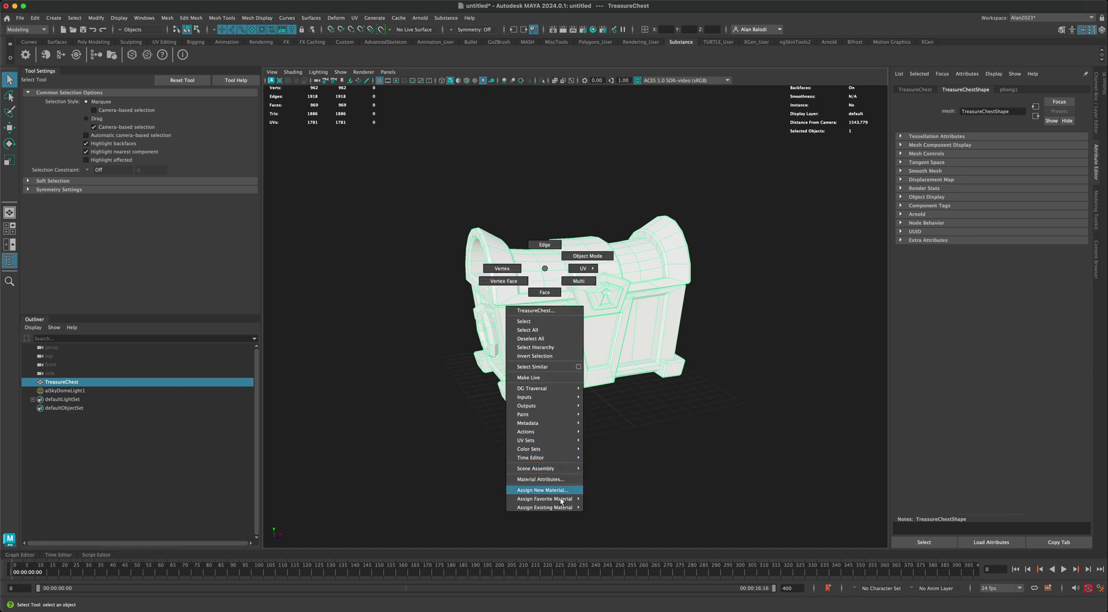
{"action": "mouse_move", "coordinate": [561, 508]}
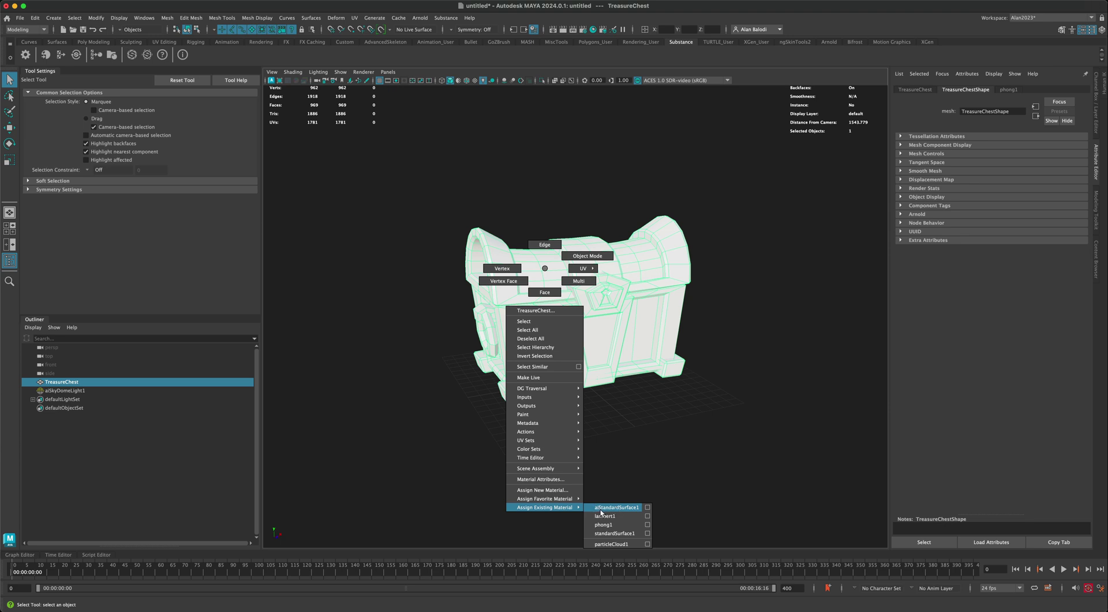
{"action": "left_click", "coordinate": [619, 508]}
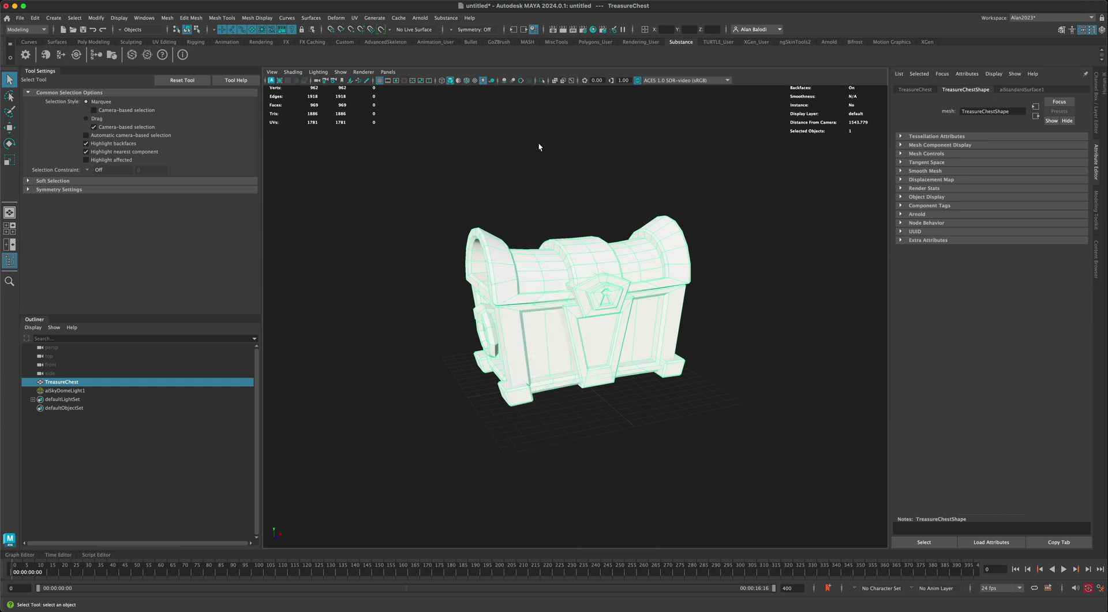
- Turn on textured display in the viewport and inspect the treasure chest's textures from several angles
{"action": "left_click", "coordinate": [475, 81]}
{"action": "left_click", "coordinate": [555, 171]}
{"action": "mouse_move", "coordinate": [555, 171]}
{"action": "left_mouse_down", "text": "alt"}
{"action": "mouse_move", "coordinate": [582, 179]}
{"action": "mouse_move", "coordinate": [573, 184]}
{"action": "mouse_move", "coordinate": [544, 170]}
{"action": "mouse_move", "coordinate": [594, 169]}
{"action": "mouse_move", "coordinate": [563, 182]}
{"action": "left_mouse_up", "text": "alt"}
{"action": "scroll", "coordinate": [563, 181], "scroll_direction": "up", "scroll_amount": 2}
{"action": "middle_click_drag", "start_coordinate": [563, 177], "coordinate": [564, 192], "text": "alt"}
{"action": "mouse_move", "coordinate": [564, 192]}
{"action": "left_mouse_down", "text": "alt"}
{"action": "mouse_move", "coordinate": [584, 192]}
{"action": "mouse_move", "coordinate": [569, 194]}
{"action": "left_mouse_up", "text": "alt"}
{"action": "scroll", "coordinate": [581, 192], "scroll_direction": "down", "scroll_amount": 2}
- Replace the sky dome light's color image with sky0_2k.hdr from the HDR folder and check the chest's lighting
{"action": "left_click", "coordinate": [80, 391]}
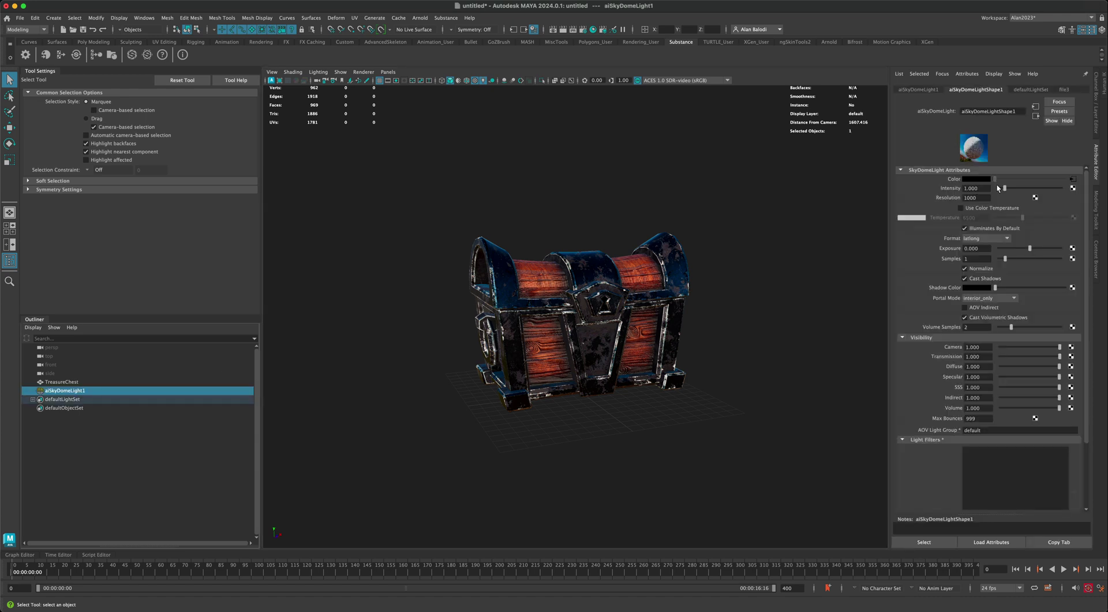
{"action": "left_click", "coordinate": [1073, 180]}
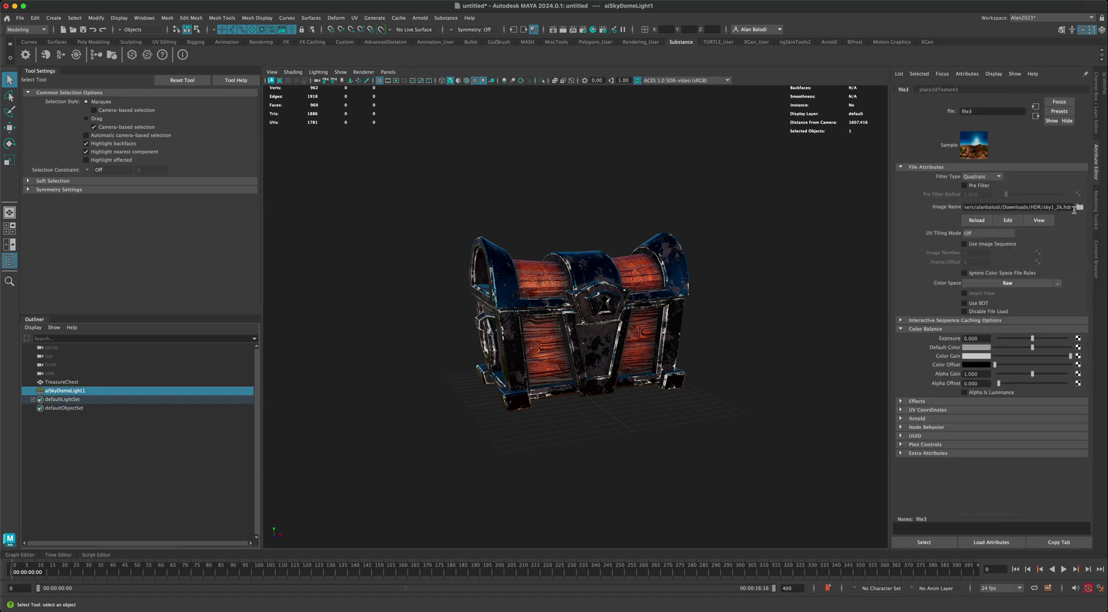
{"action": "left_click", "coordinate": [1079, 207]}
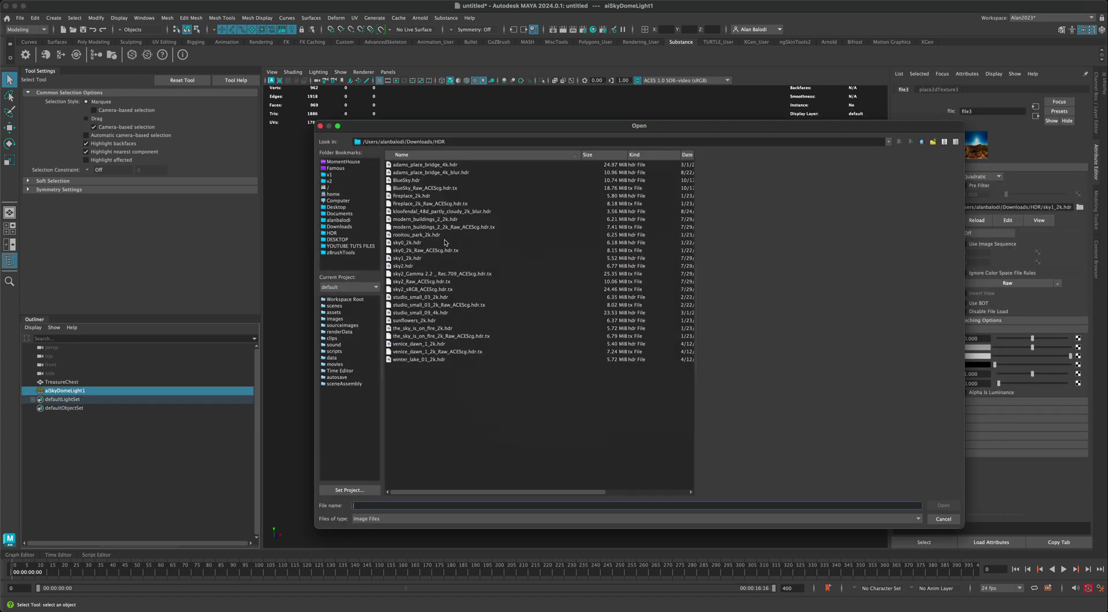
{"action": "left_click", "coordinate": [445, 243]}
{"action": "left_click", "coordinate": [943, 505]}
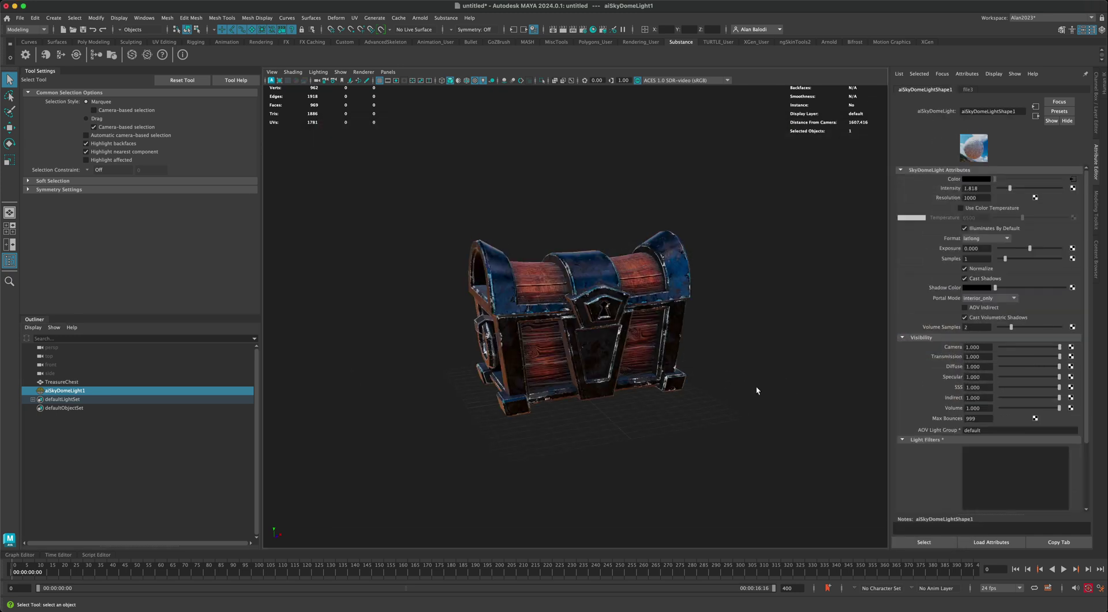
{"action": "scroll", "coordinate": [756, 386], "scroll_direction": "down", "scroll_amount": 1}
{"action": "left_click_drag", "start_coordinate": [755, 386], "coordinate": [738, 389], "text": "alt"}
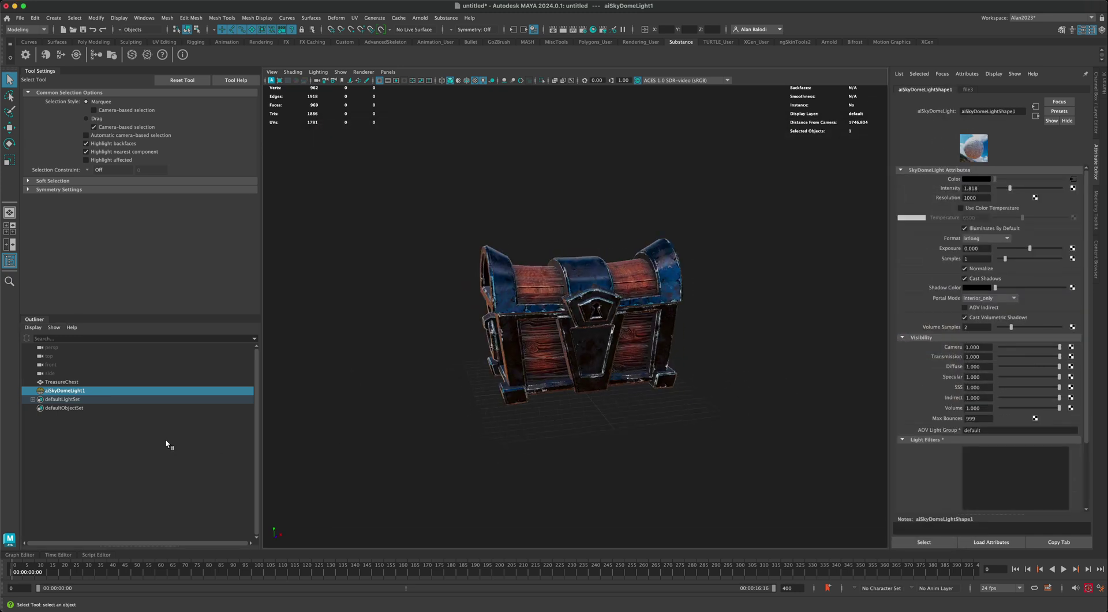
- Create an Arnold area light and turn on the display of lights in the viewport
{"action": "left_click", "coordinate": [418, 17]}
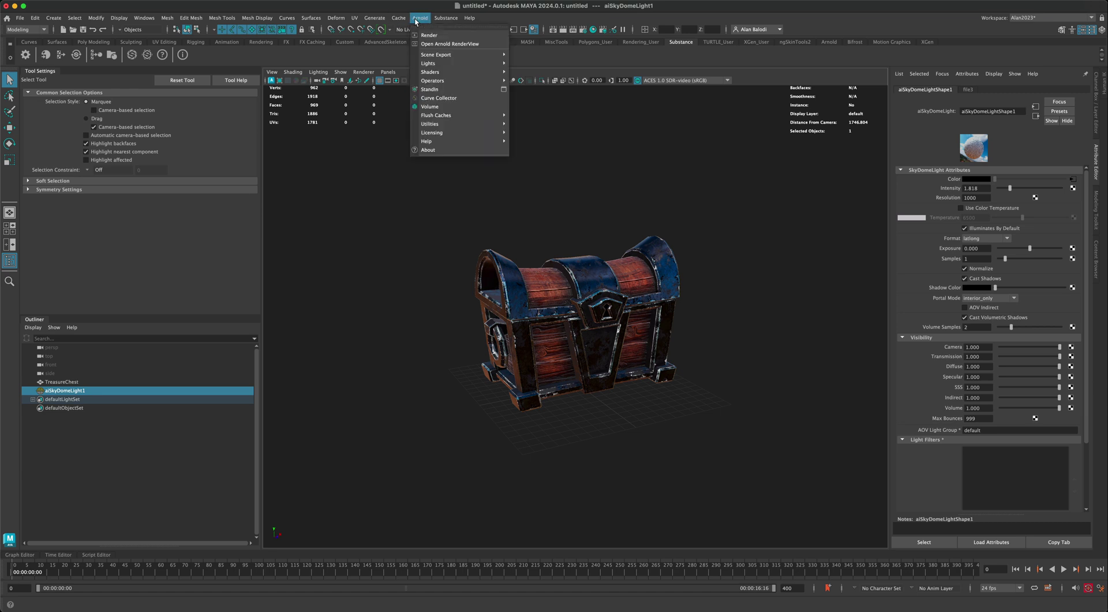
{"action": "mouse_move", "coordinate": [461, 64]}
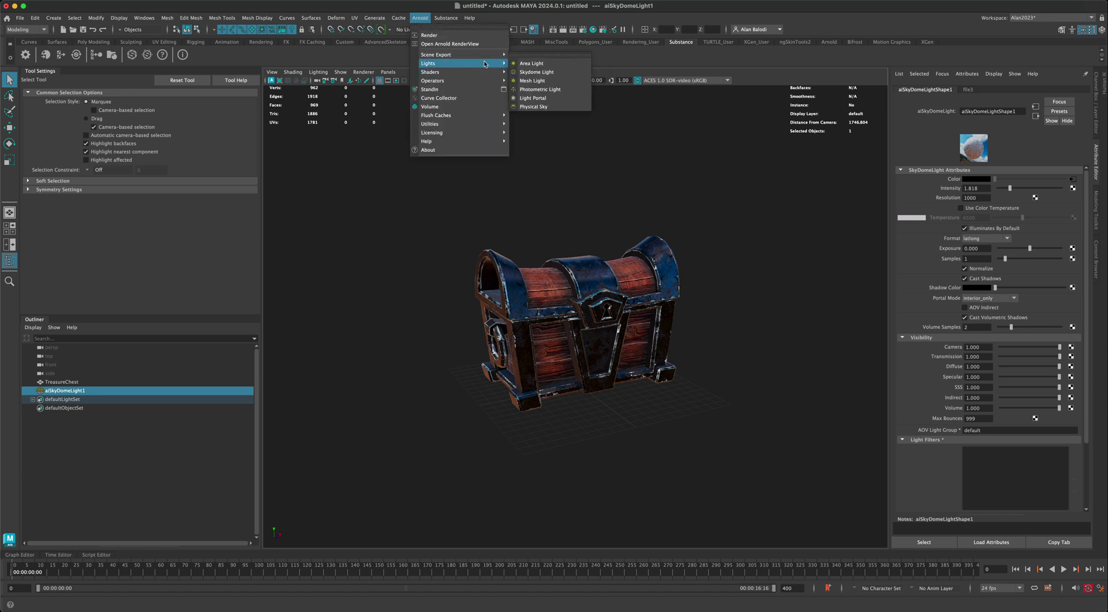
{"action": "left_click", "coordinate": [540, 64]}
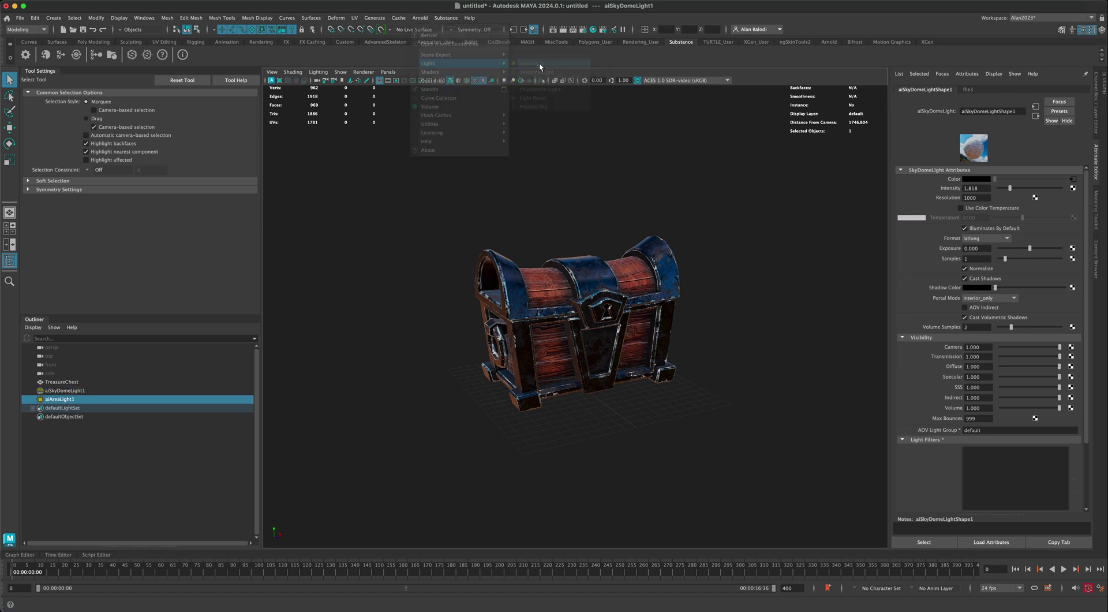
{"action": "left_click", "coordinate": [341, 72]}
{"action": "mouse_move", "coordinate": [370, 109]}
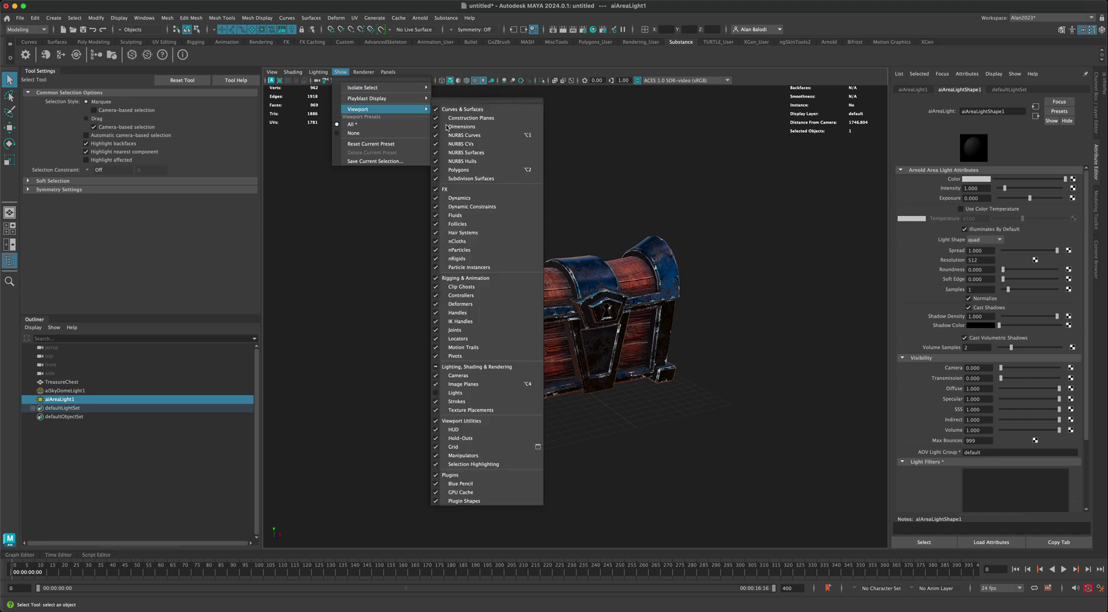
{"action": "left_click", "coordinate": [455, 393]}
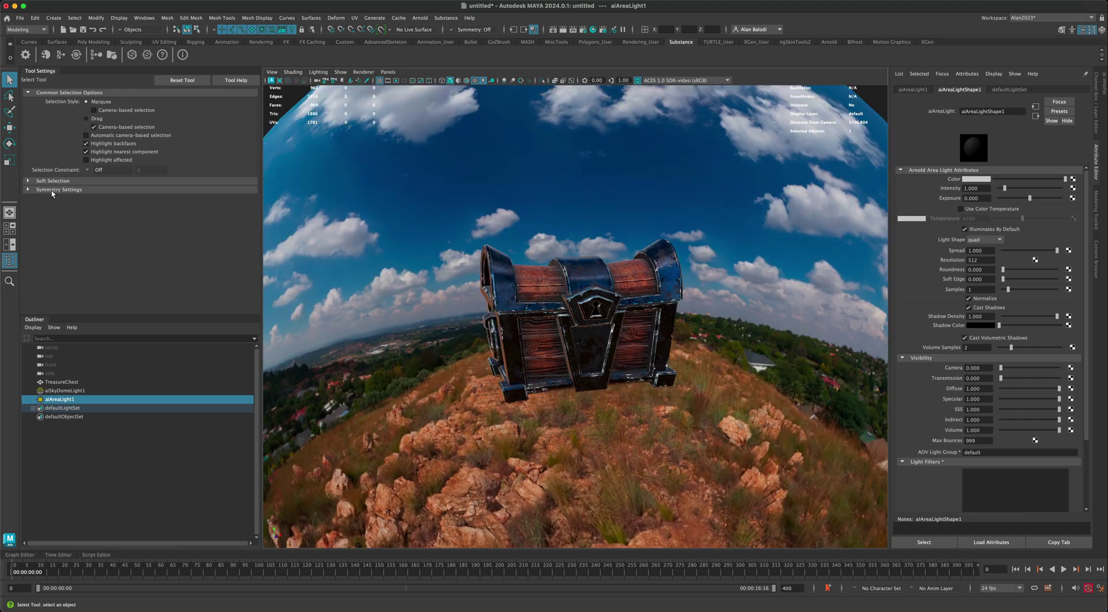
- Scale the area light uniformly to about 547 and move it out to one side of the chest
{"action": "left_click", "coordinate": [63, 390]}
{"action": "left_click", "coordinate": [62, 399]}
{"action": "left_click", "coordinate": [9, 160]}
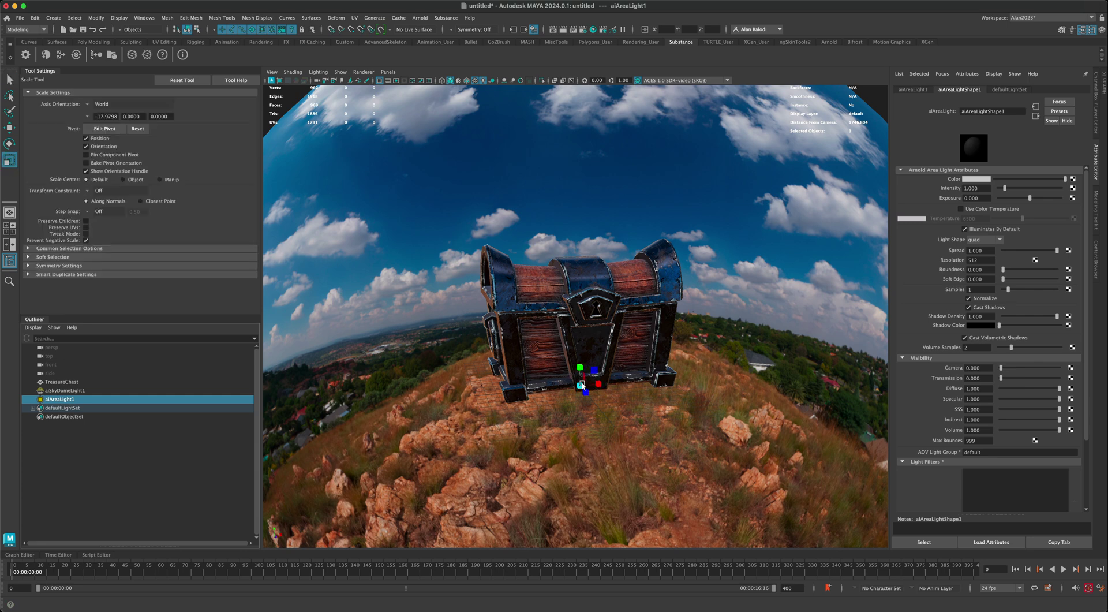
{"action": "left_click_drag", "start_coordinate": [581, 386], "coordinate": [910, 173]}
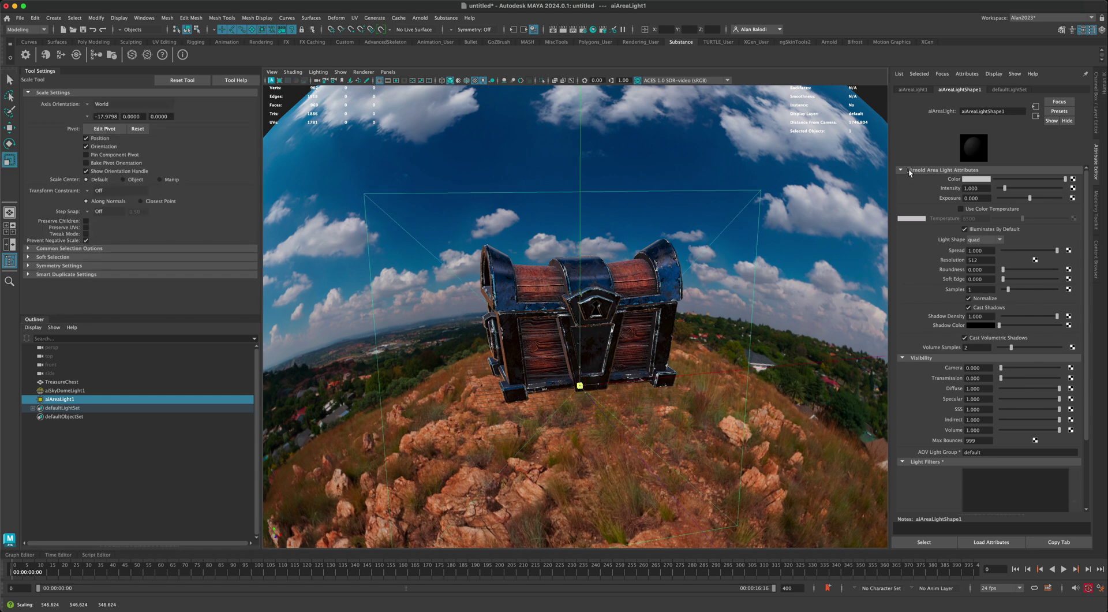
{"action": "left_click", "coordinate": [12, 134]}
{"action": "left_click_drag", "start_coordinate": [421, 340], "coordinate": [548, 346], "text": "alt"}
{"action": "left_click_drag", "start_coordinate": [602, 383], "coordinate": [814, 323]}
{"action": "left_click_drag", "start_coordinate": [802, 392], "coordinate": [738, 398], "text": "alt"}
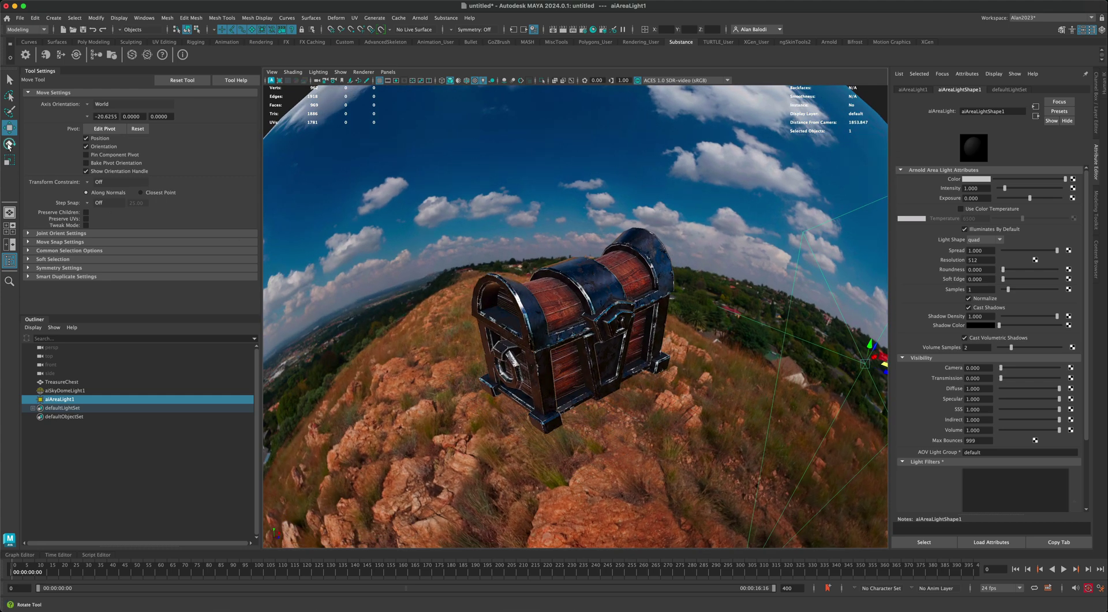
- Rotate the area light about 39 degrees around Y toward the chest and adjust its position beside it
{"action": "key", "text": "e"}
{"action": "left_click_drag", "start_coordinate": [871, 355], "coordinate": [863, 368]}
{"action": "scroll", "coordinate": [702, 428], "scroll_direction": "down", "scroll_amount": 3}
{"action": "left_click_drag", "start_coordinate": [702, 428], "coordinate": [748, 409], "text": "alt"}
{"action": "key", "text": "w"}
{"action": "left_click_drag", "start_coordinate": [797, 382], "coordinate": [547, 400]}
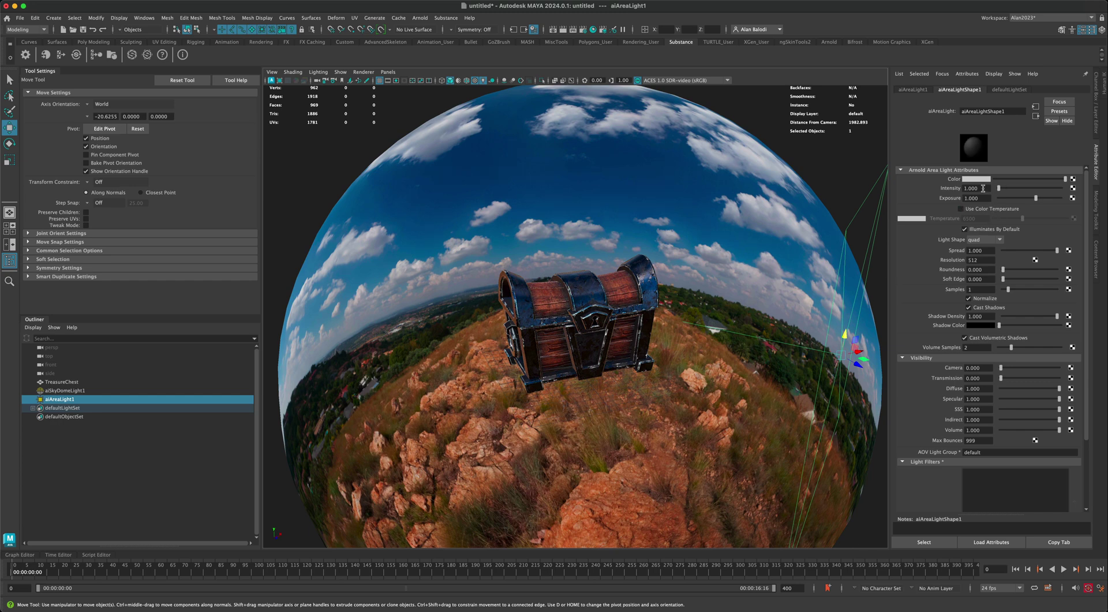
- Set the area light's intensity to 9000000 and inspect the lit chest from several angles
{"action": "left_click_drag", "start_coordinate": [980, 188], "coordinate": [943, 195]}
{"action": "type", "text": "9000000"}
{"action": "key", "text": "Return"}
{"action": "left_click_drag", "start_coordinate": [690, 376], "coordinate": [679, 358], "text": "alt"}
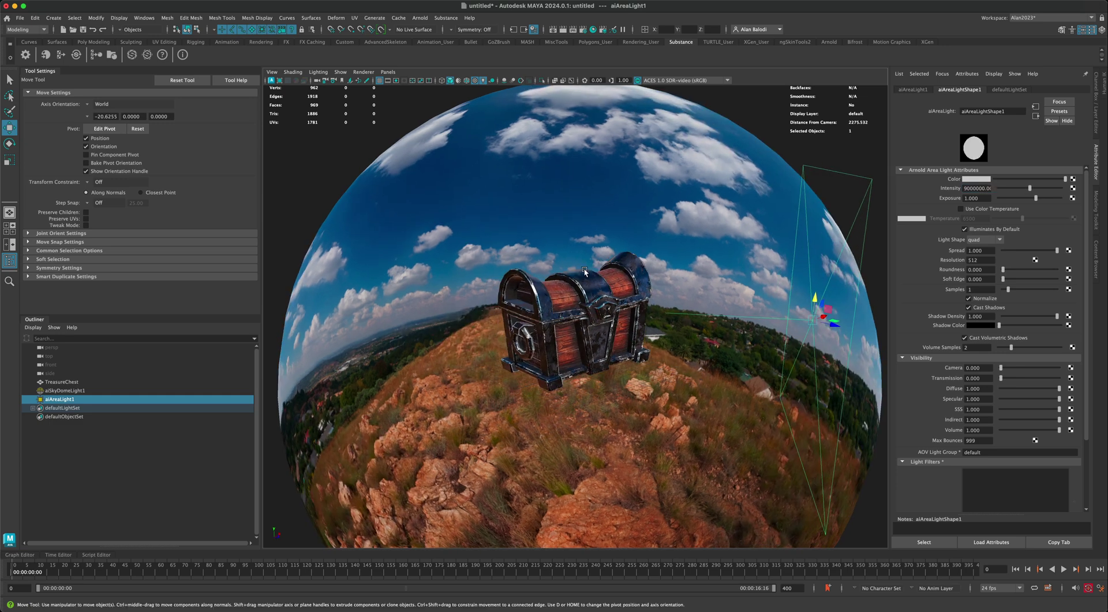
{"action": "left_click_drag", "start_coordinate": [584, 272], "coordinate": [700, 236], "text": "alt"}
{"action": "mouse_move", "coordinate": [723, 275]}
{"action": "left_mouse_down", "text": "alt"}
{"action": "mouse_move", "coordinate": [837, 254]}
{"action": "mouse_move", "coordinate": [731, 270]}
{"action": "left_mouse_up", "text": "alt"}
{"action": "left_click_drag", "start_coordinate": [695, 331], "coordinate": [686, 346], "text": "alt"}
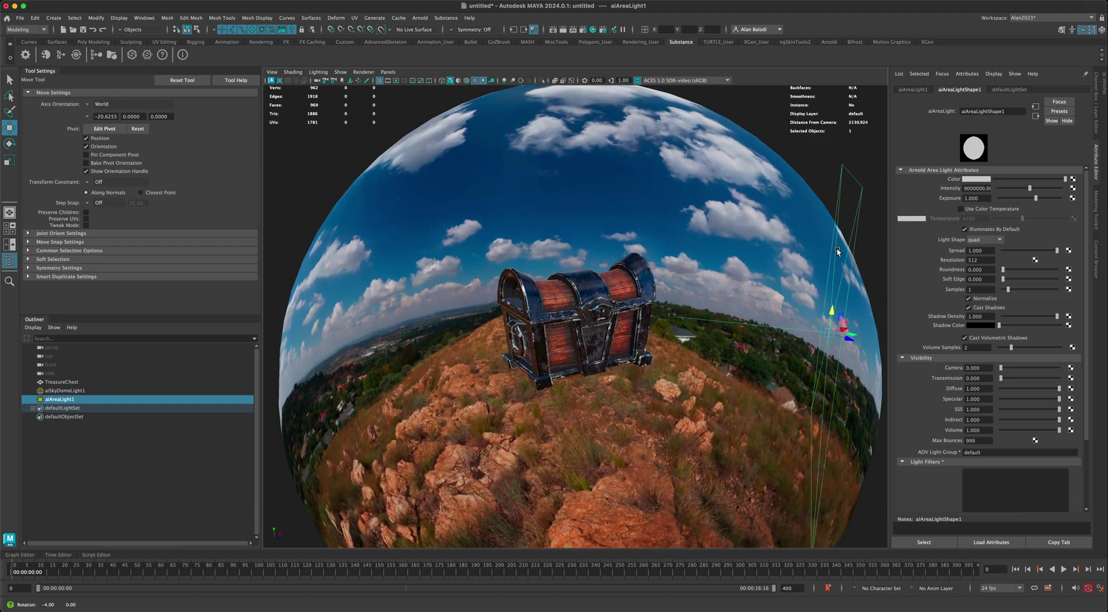
{"action": "left_click_drag", "start_coordinate": [748, 213], "coordinate": [739, 222], "text": "alt"}
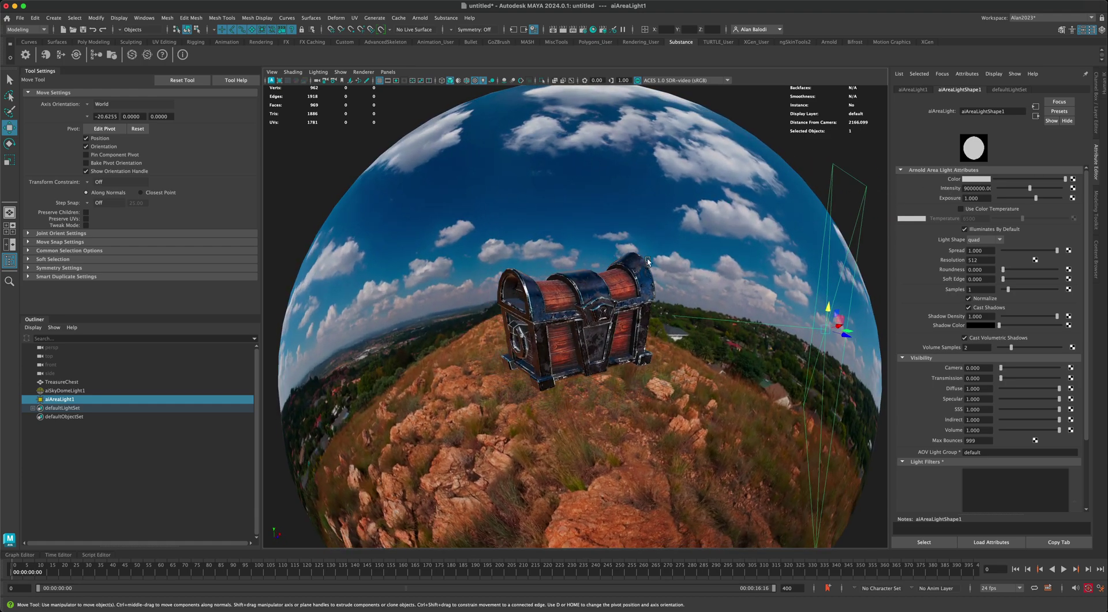
{"action": "left_click_drag", "start_coordinate": [646, 263], "coordinate": [613, 303], "text": "alt"}
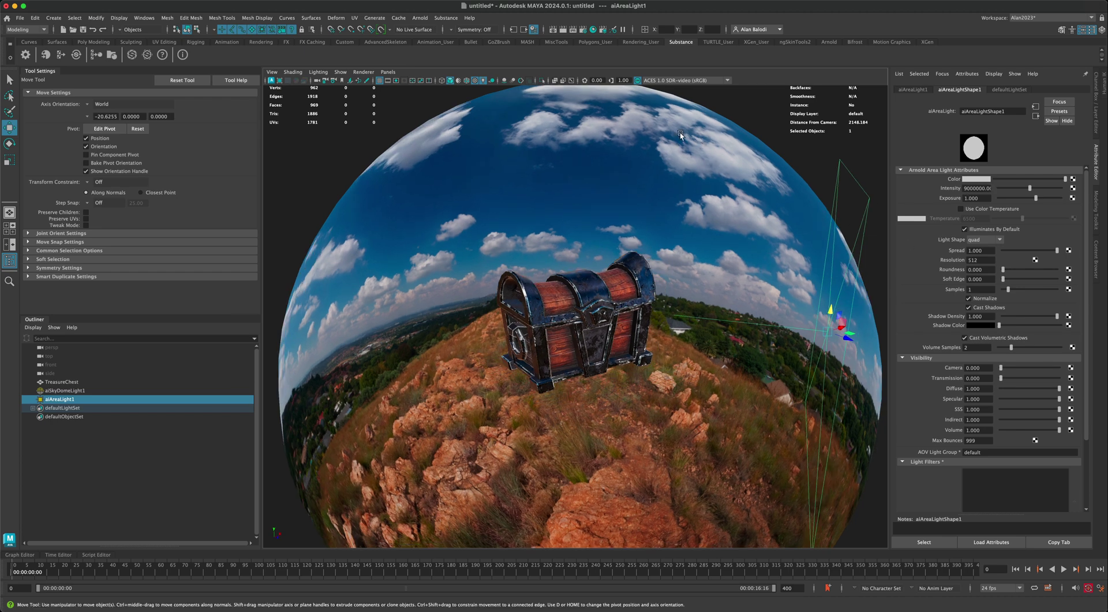
- Disable the sky dome light in the Light Editor and select the area light there
{"action": "left_click", "coordinate": [614, 30]}
{"action": "left_click_drag", "start_coordinate": [695, 239], "coordinate": [445, 414]}
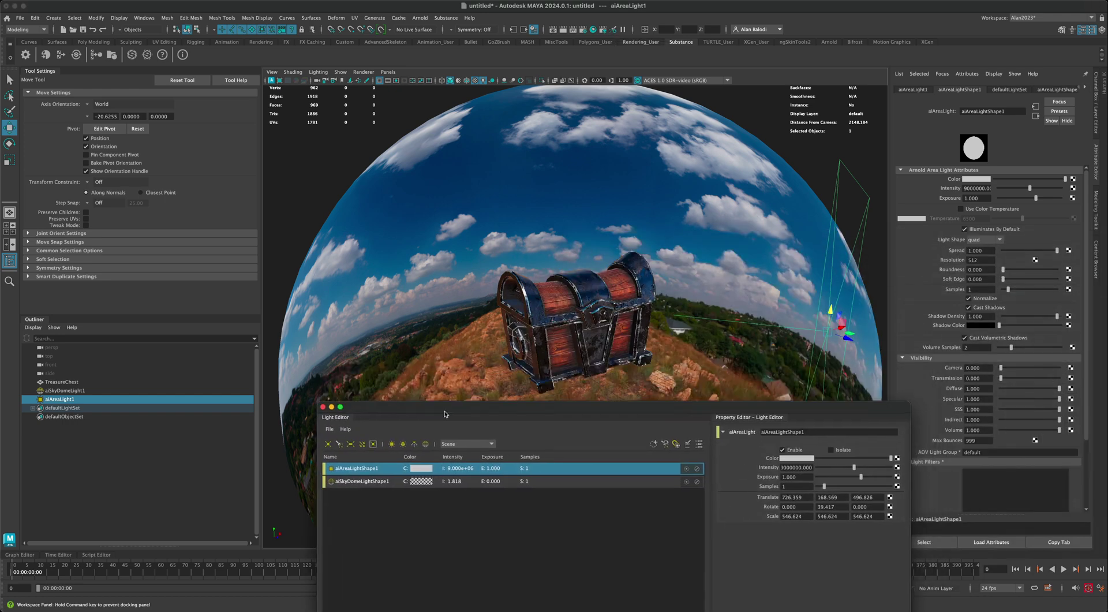
{"action": "left_click", "coordinate": [356, 488]}
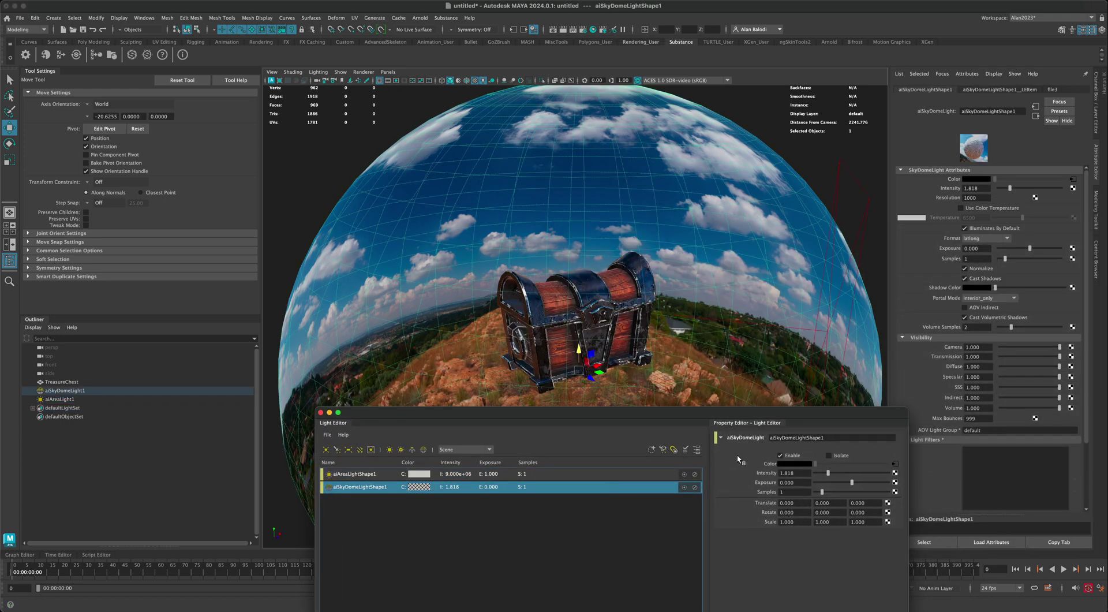
{"action": "left_click", "coordinate": [779, 456]}
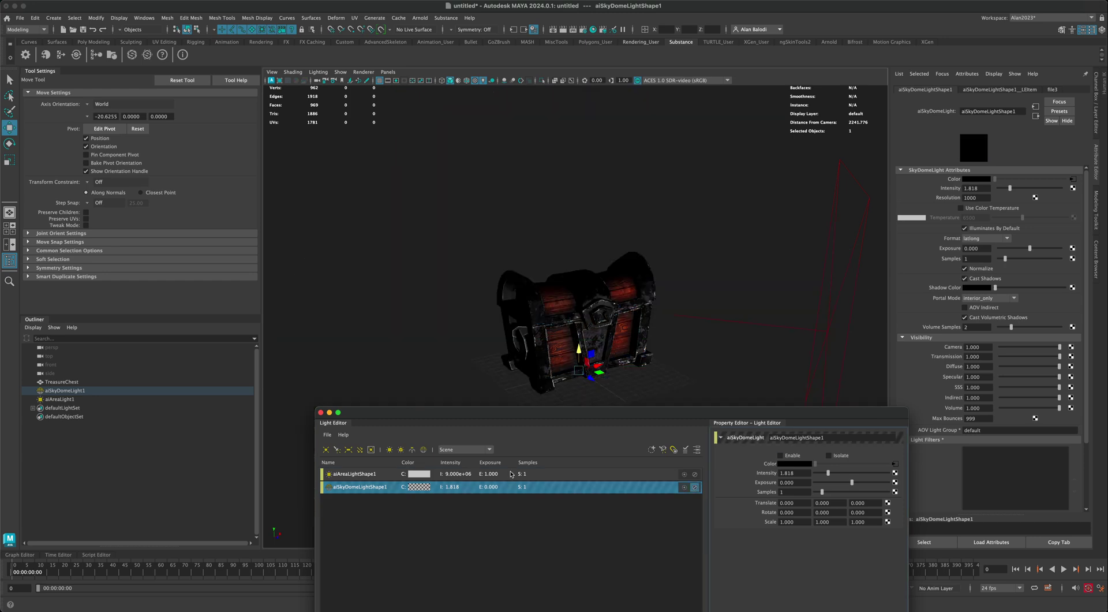
{"action": "left_click", "coordinate": [369, 476]}
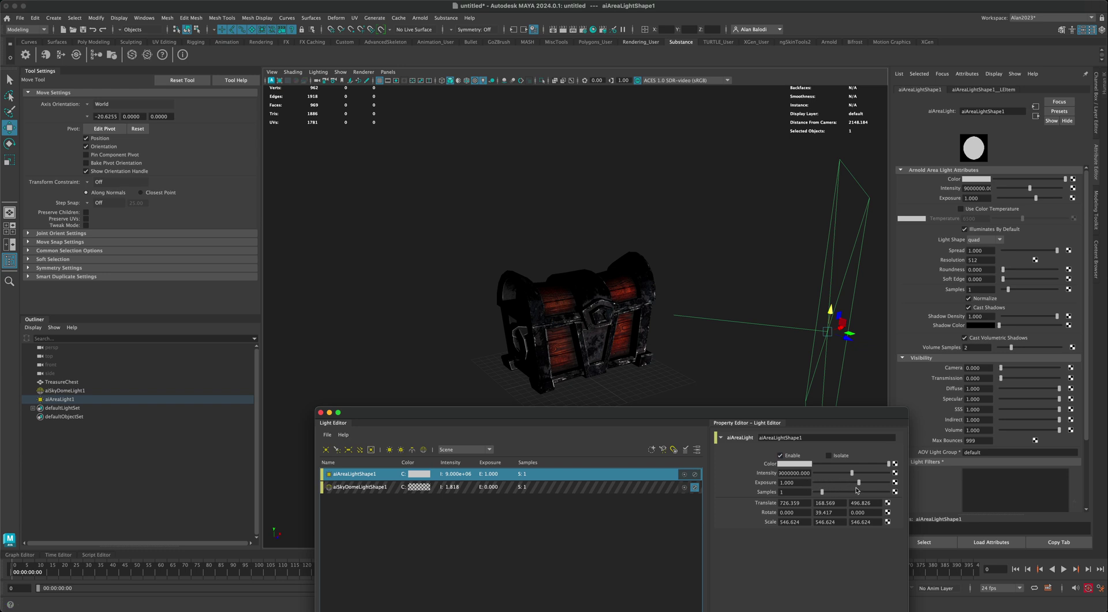
- Raise the area light's exposure to about 1.786 and check the chest's lighting
{"action": "left_click_drag", "start_coordinate": [859, 485], "coordinate": [863, 485]}
{"action": "left_click_drag", "start_coordinate": [794, 415], "coordinate": [783, 465]}
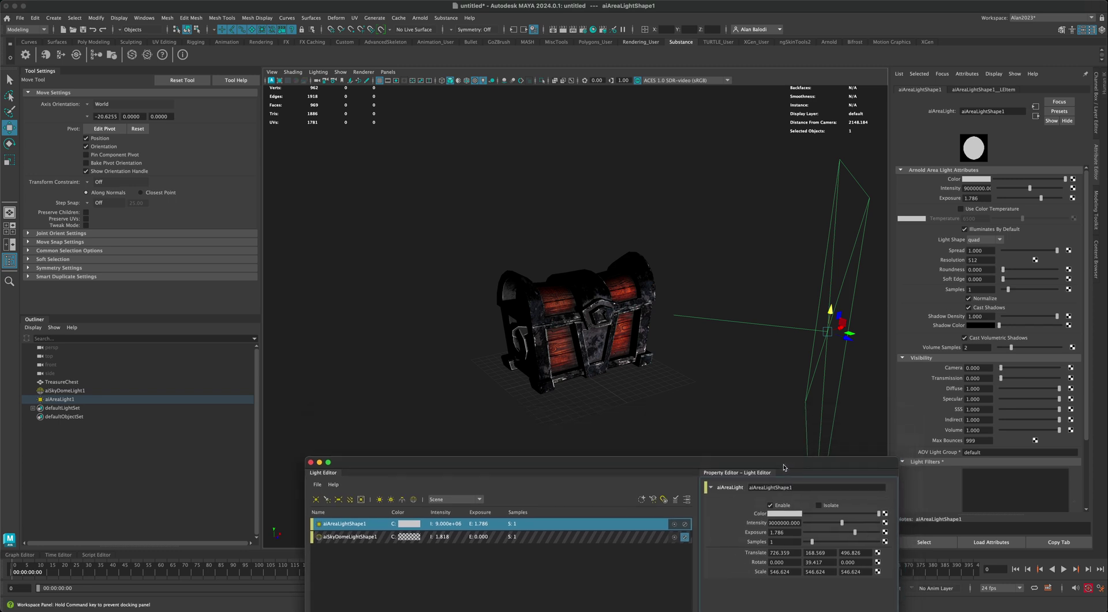
{"action": "left_click_drag", "start_coordinate": [754, 365], "coordinate": [758, 413], "text": "alt"}
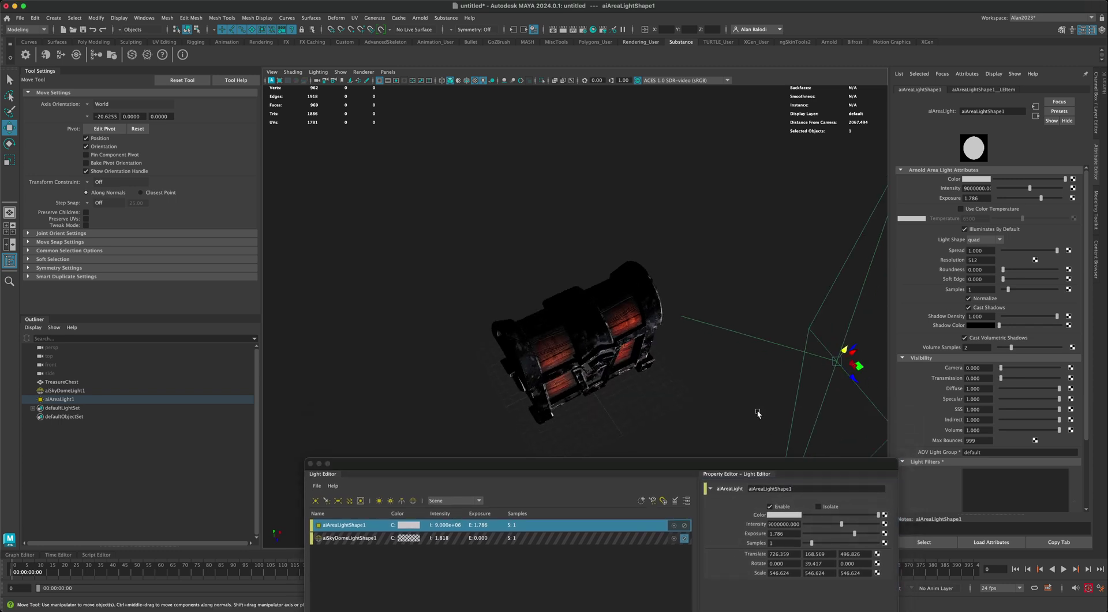
- Duplicate the area light, move the copy to about -199, 169, -622 and rotate it about -16 degrees in X and 206 degrees in Y
{"action": "key", "text": "ctrl+d"}
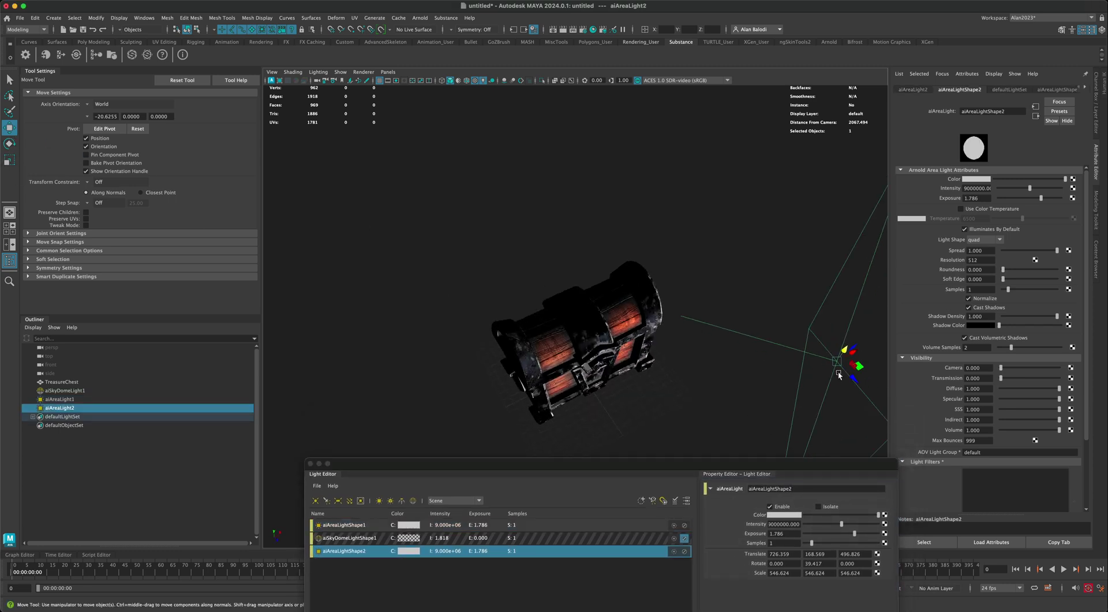
{"action": "left_click_drag", "start_coordinate": [862, 362], "coordinate": [652, 390]}
{"action": "left_click", "coordinate": [8, 145]}
{"action": "left_click_drag", "start_coordinate": [723, 462], "coordinate": [708, 451]}
- Enable the sky dome light again and hide light objects in the viewport display
{"action": "left_click", "coordinate": [332, 526]}
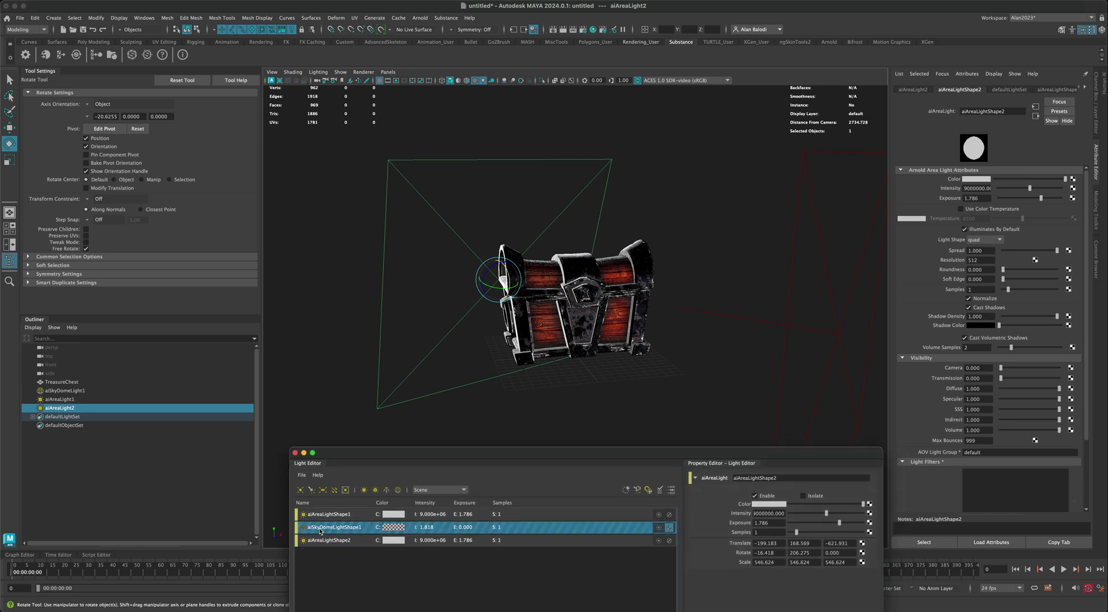
{"action": "left_click", "coordinate": [754, 496]}
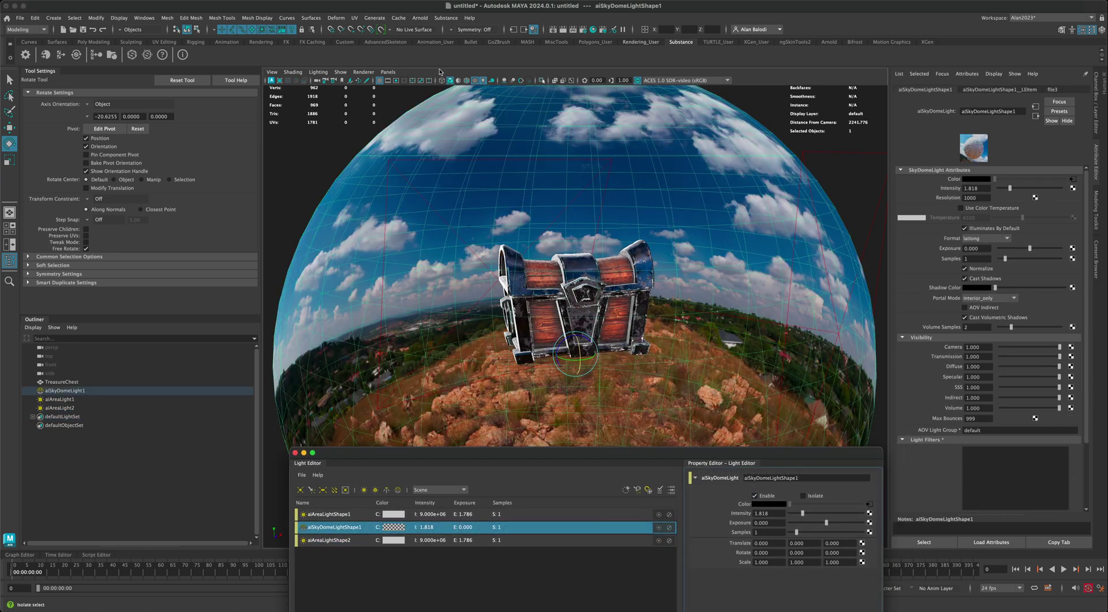
{"action": "left_click", "coordinate": [341, 72]}
{"action": "mouse_move", "coordinate": [379, 109]}
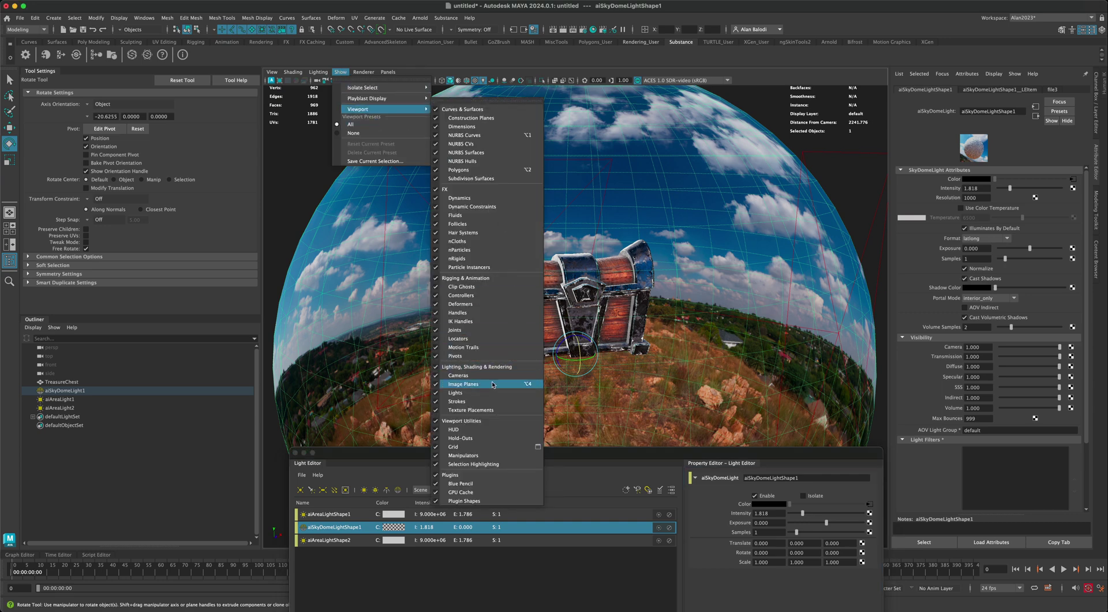
{"action": "left_click", "coordinate": [455, 392]}
{"action": "left_click", "coordinate": [595, 392]}
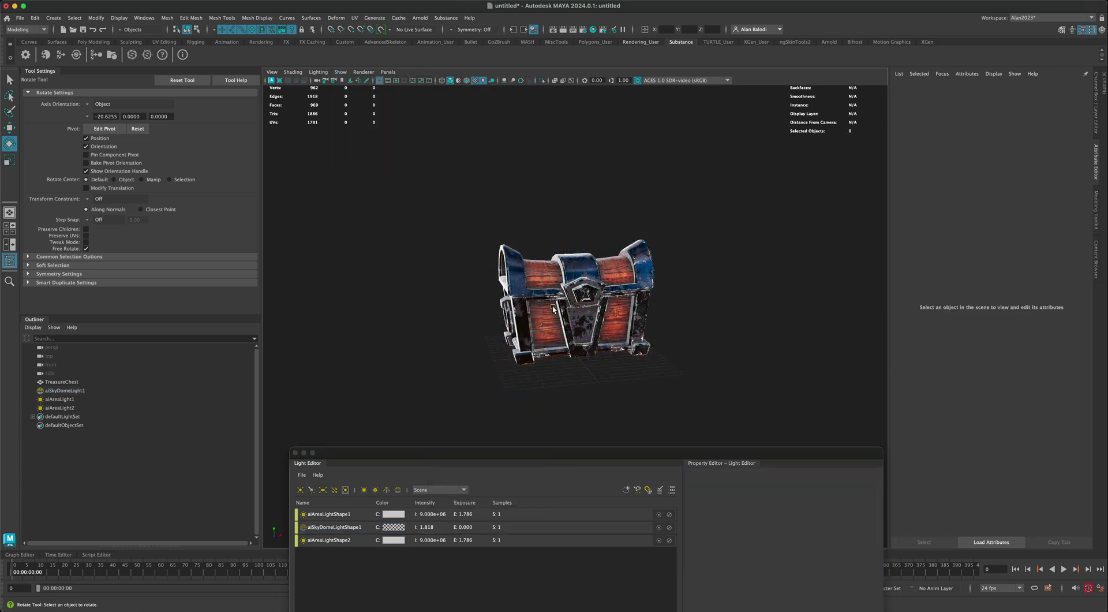
- Lower the sky dome light's intensity to about 0.655 and the second area light's exposure to about 0.060
{"action": "left_click", "coordinate": [538, 301]}
{"action": "left_click", "coordinate": [404, 336]}
{"action": "left_click_drag", "start_coordinate": [426, 451], "coordinate": [407, 400]}
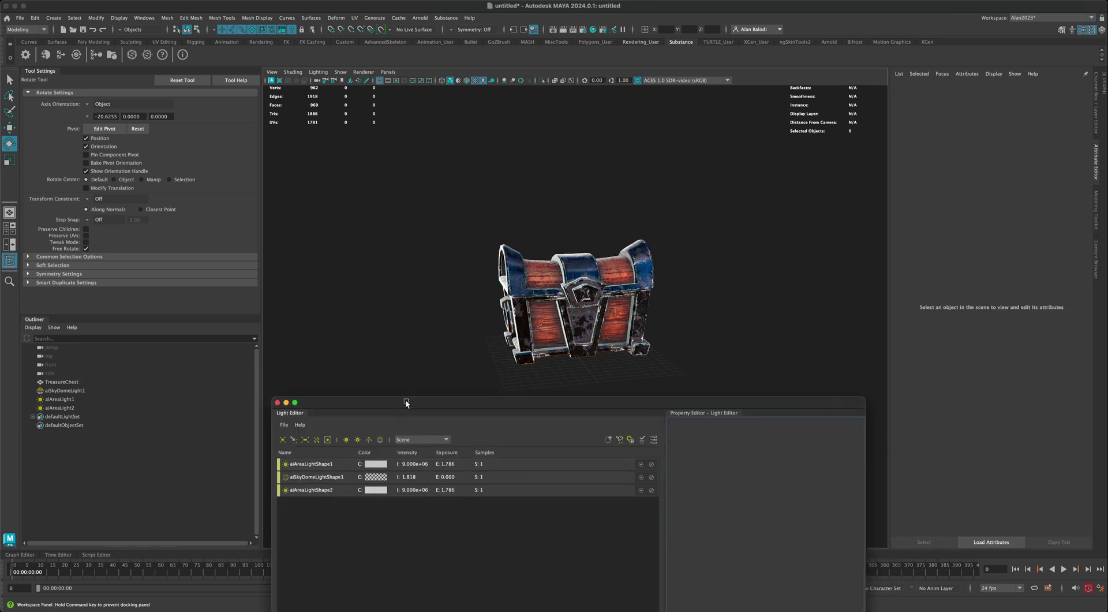
{"action": "left_click", "coordinate": [66, 391]}
{"action": "left_click_drag", "start_coordinate": [784, 461], "coordinate": [777, 460]}
{"action": "left_click", "coordinate": [376, 490]}
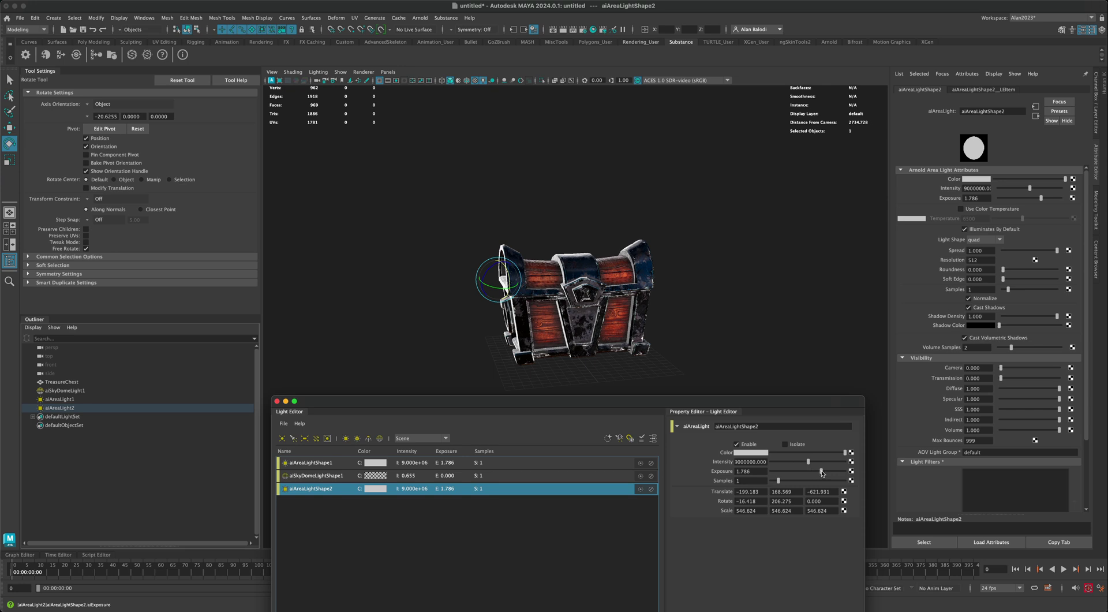
{"action": "left_click_drag", "start_coordinate": [822, 473], "coordinate": [807, 470]}
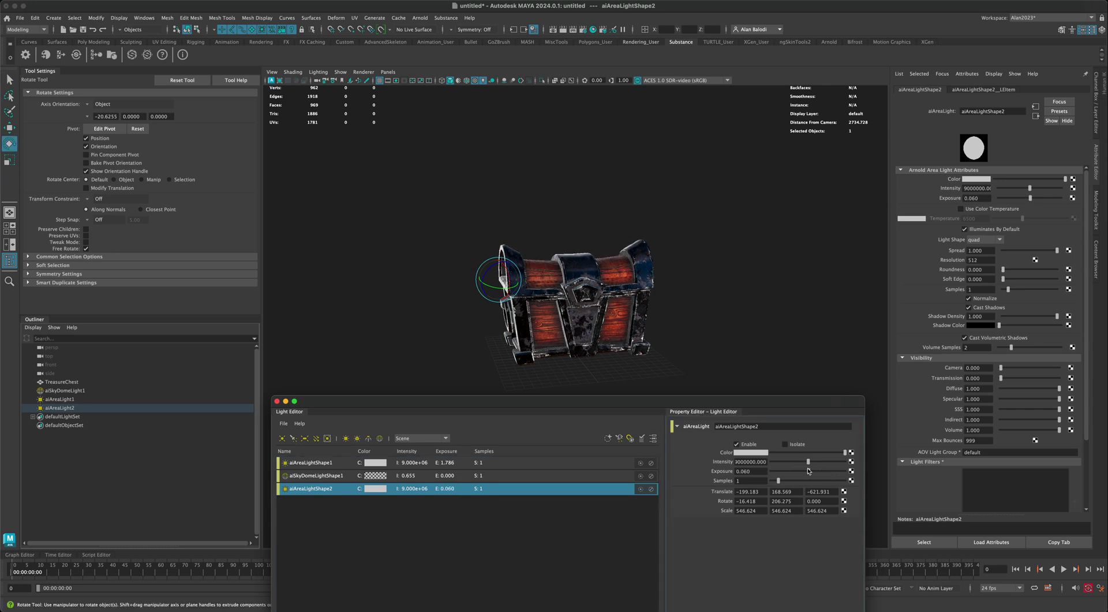
- Adjust the first area light's exposure to about 1.607 while inspecting the chest from closer angles
{"action": "left_click", "coordinate": [315, 462]}
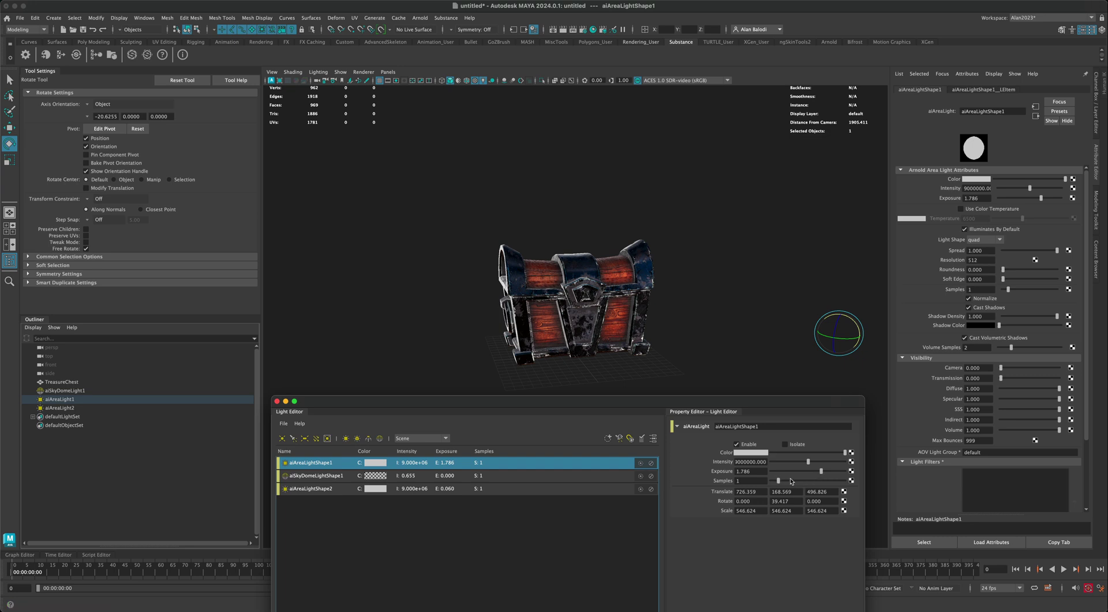
{"action": "mouse_move", "coordinate": [822, 473]}
{"action": "left_mouse_down"}
{"action": "mouse_move", "coordinate": [792, 472]}
{"action": "mouse_move", "coordinate": [815, 473]}
{"action": "left_mouse_up"}
{"action": "left_click_drag", "start_coordinate": [604, 403], "coordinate": [620, 468]}
{"action": "scroll", "coordinate": [614, 427], "scroll_direction": "up", "scroll_amount": 4}
{"action": "left_click_drag", "start_coordinate": [606, 421], "coordinate": [622, 424], "text": "alt"}
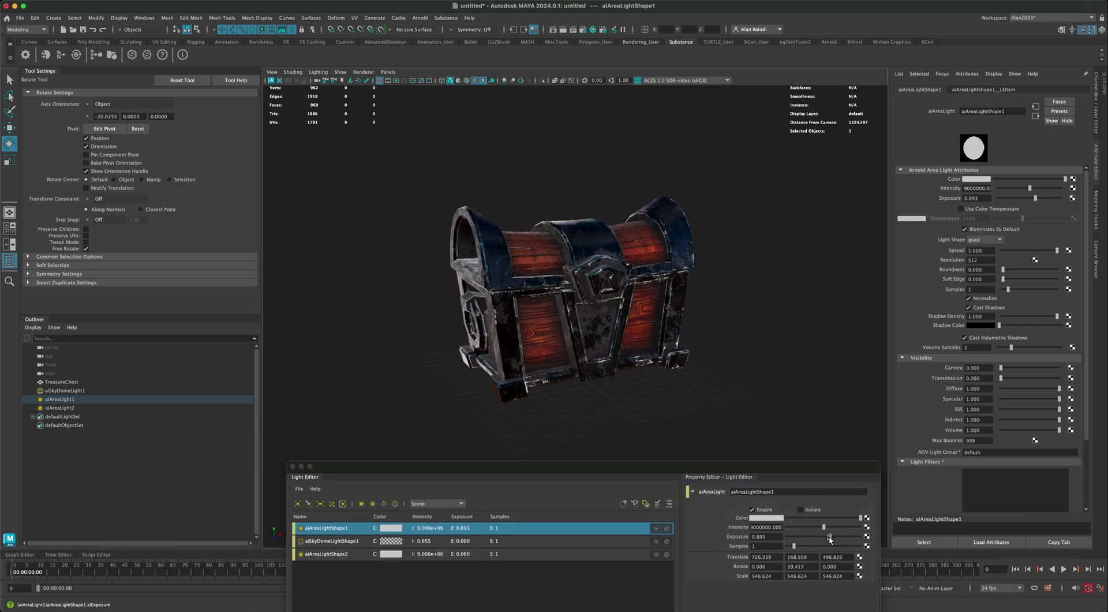
{"action": "left_click_drag", "start_coordinate": [830, 536], "coordinate": [835, 536]}
{"action": "left_click_drag", "start_coordinate": [594, 380], "coordinate": [561, 403], "text": "alt"}
{"action": "middle_click_drag", "start_coordinate": [561, 403], "coordinate": [565, 415], "text": "alt"}
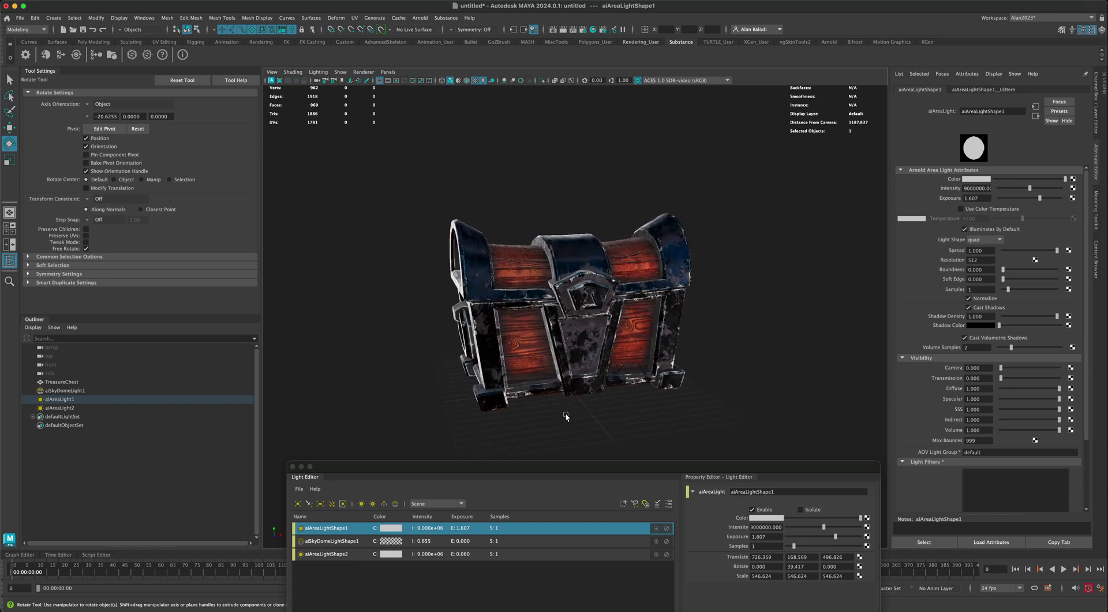
- Deselect the area light and open the Render Settings at the common image options
{"action": "left_click", "coordinate": [680, 290]}
{"action": "right_click_drag", "start_coordinate": [680, 289], "coordinate": [678, 496]}
{"action": "left_click", "coordinate": [1072, 201]}
{"action": "left_click", "coordinate": [970, 90]}
{"action": "left_click_drag", "start_coordinate": [1032, 338], "coordinate": [1034, 339]}
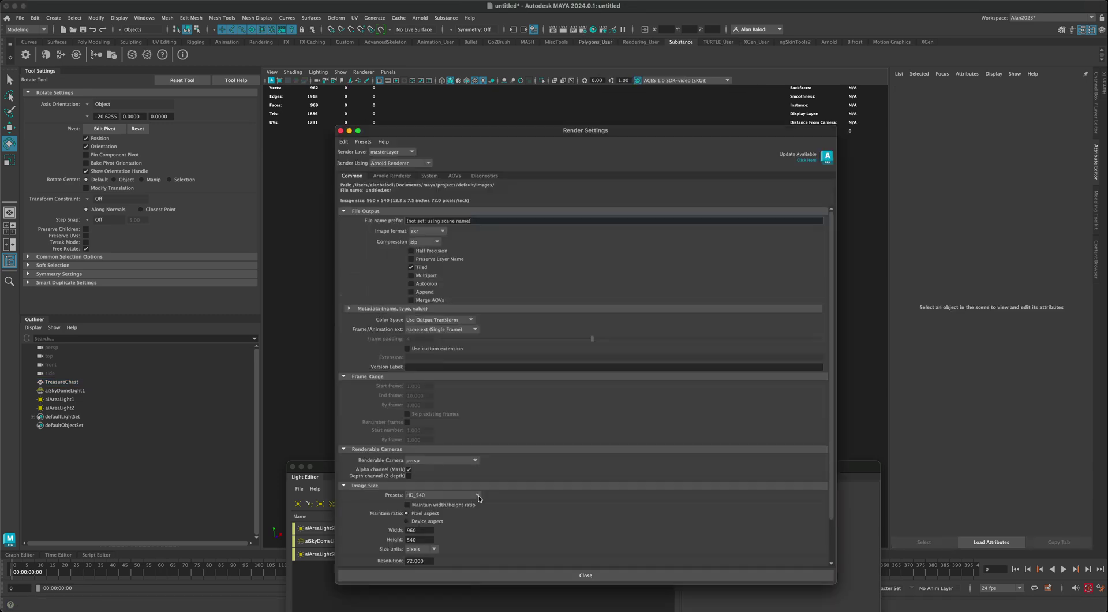